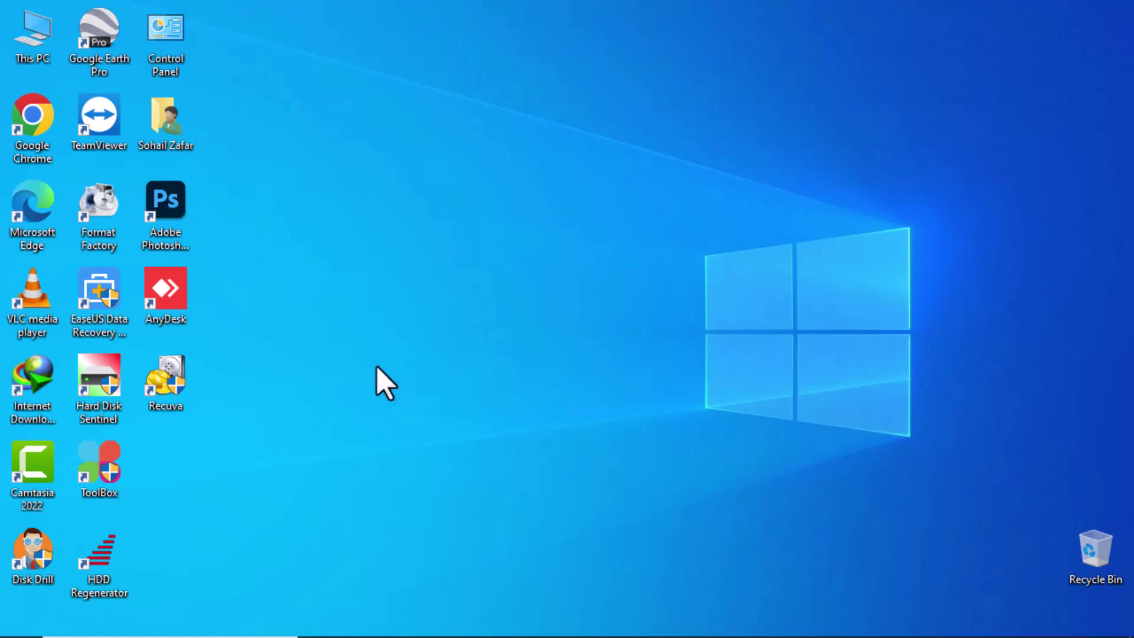
# Switch to Chrome to view the Recuva download page and its address, and return to the Recuva shortcut on the desktop
pyautogui.click(405, 620)
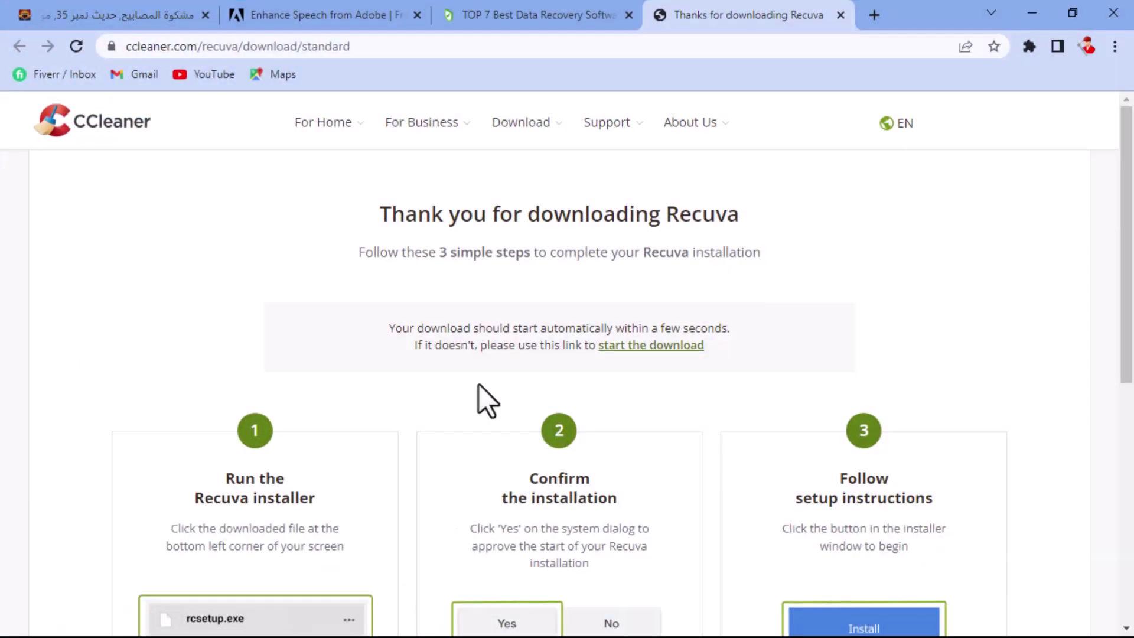
pyautogui.click(366, 54)
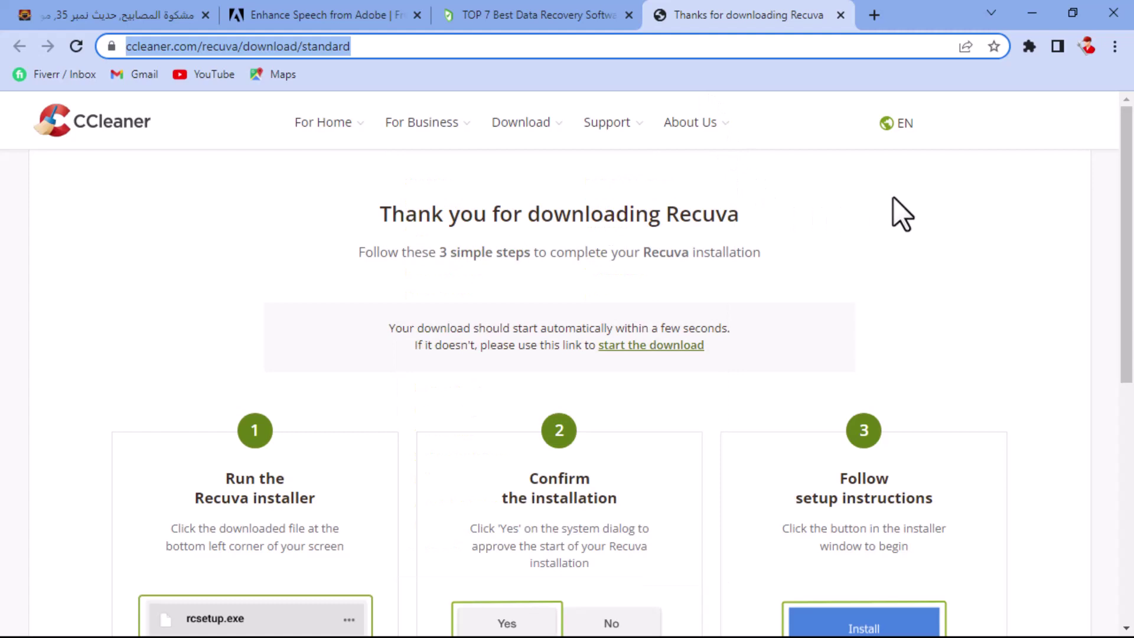
pyautogui.click(1031, 13)
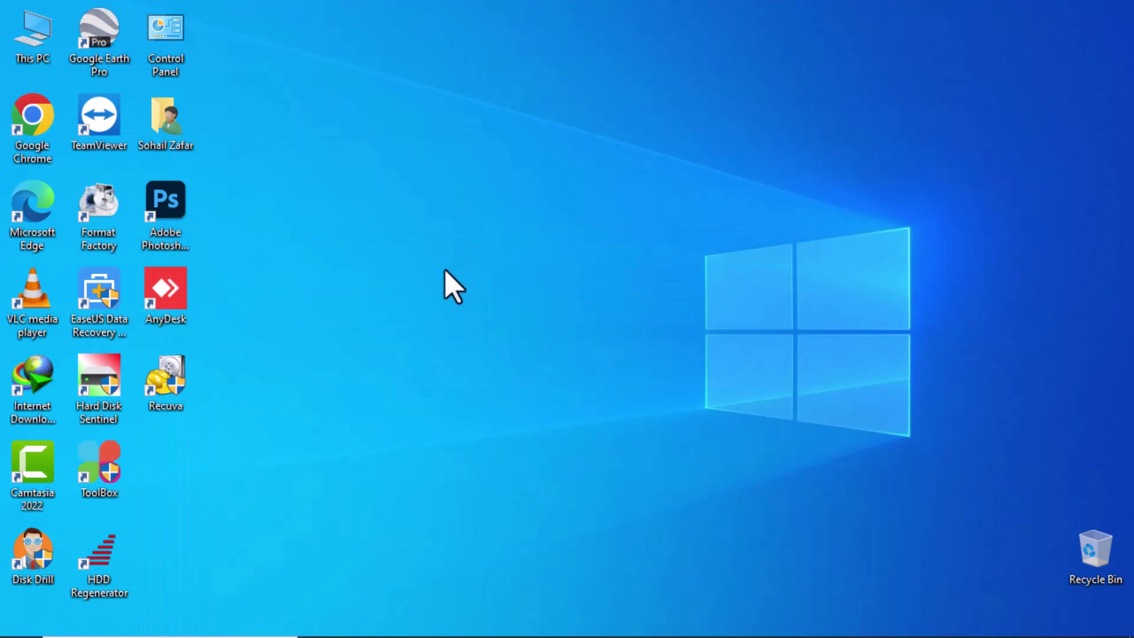
pyautogui.click(166, 381)
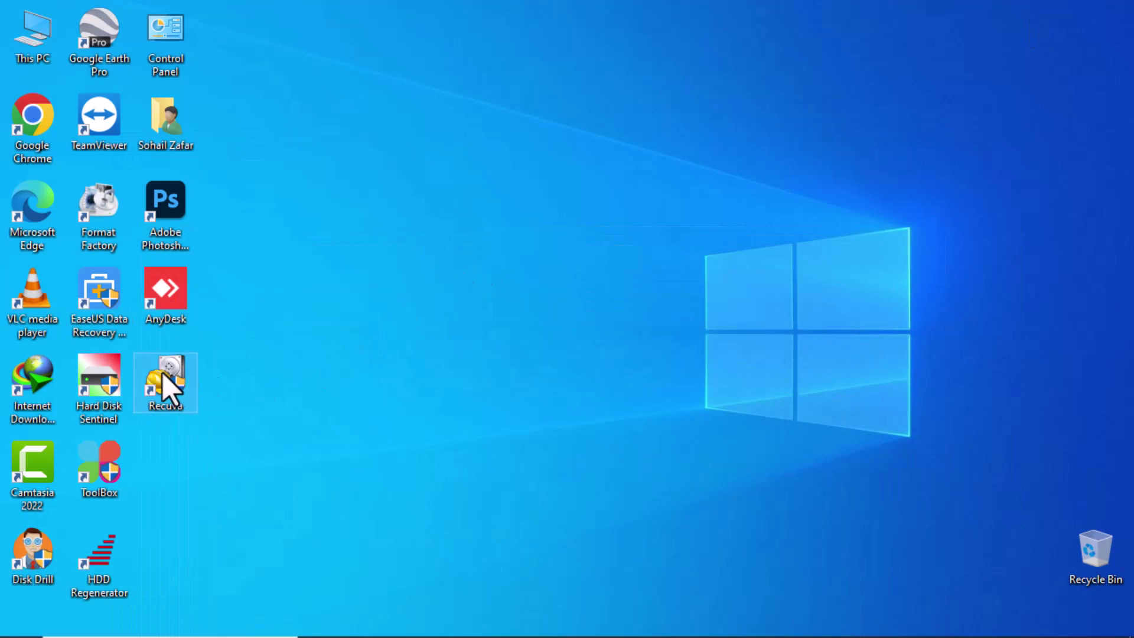
# Open File Explorer and examine the files inside the Data folder on New Volume (F:)
pyautogui.doubleClick(40, 47)
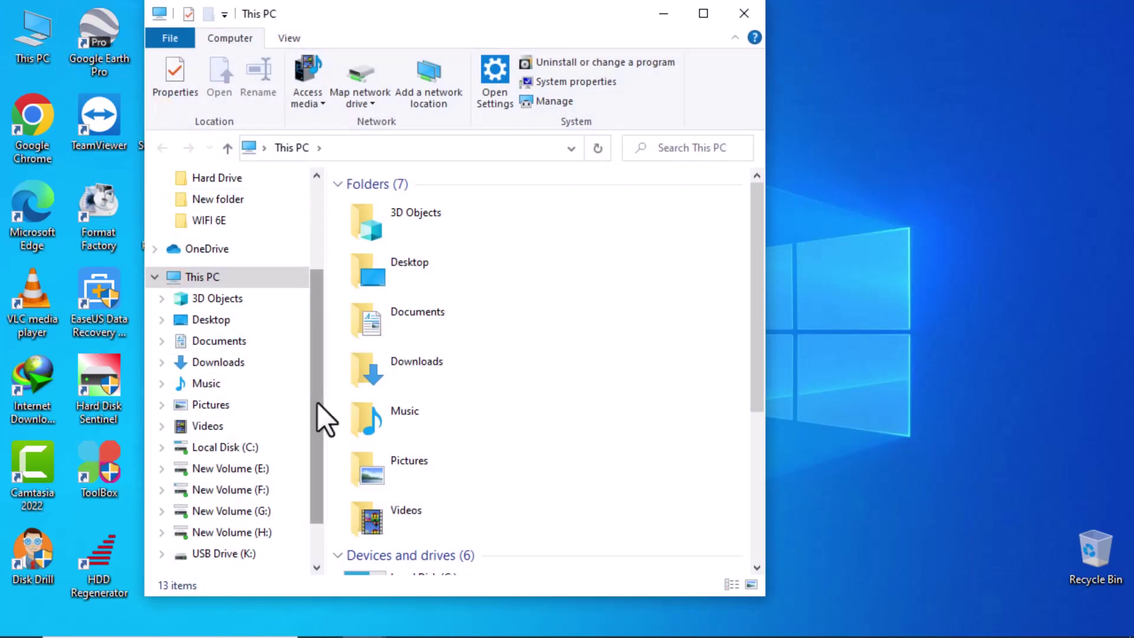
pyautogui.scroll(-1, 317, 472)
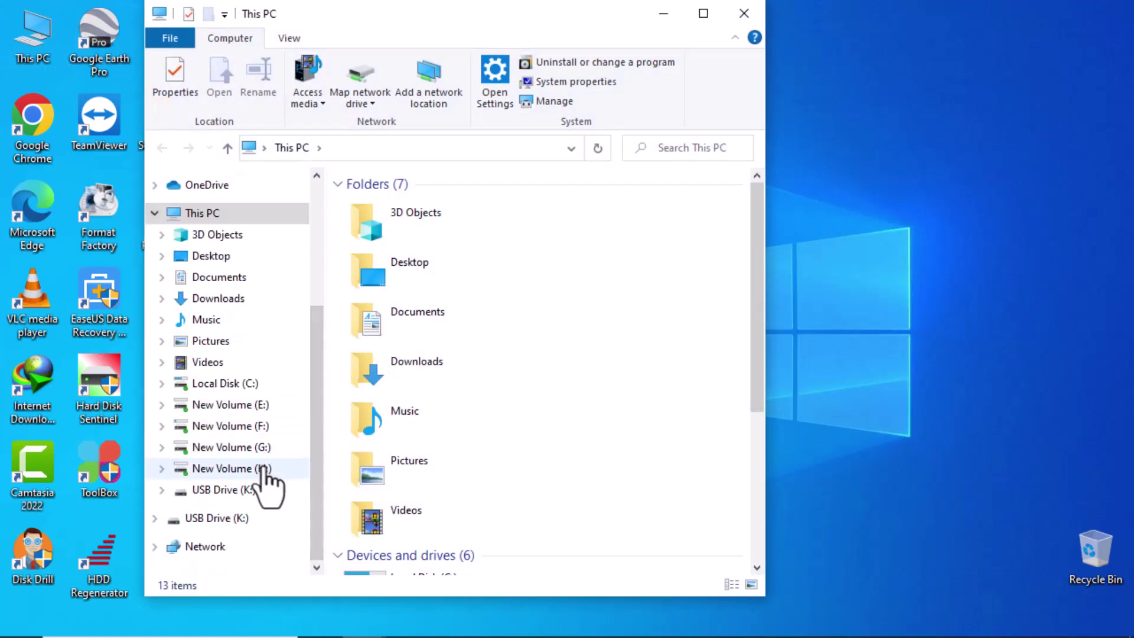
pyautogui.click(231, 425)
pyautogui.doubleClick(378, 224)
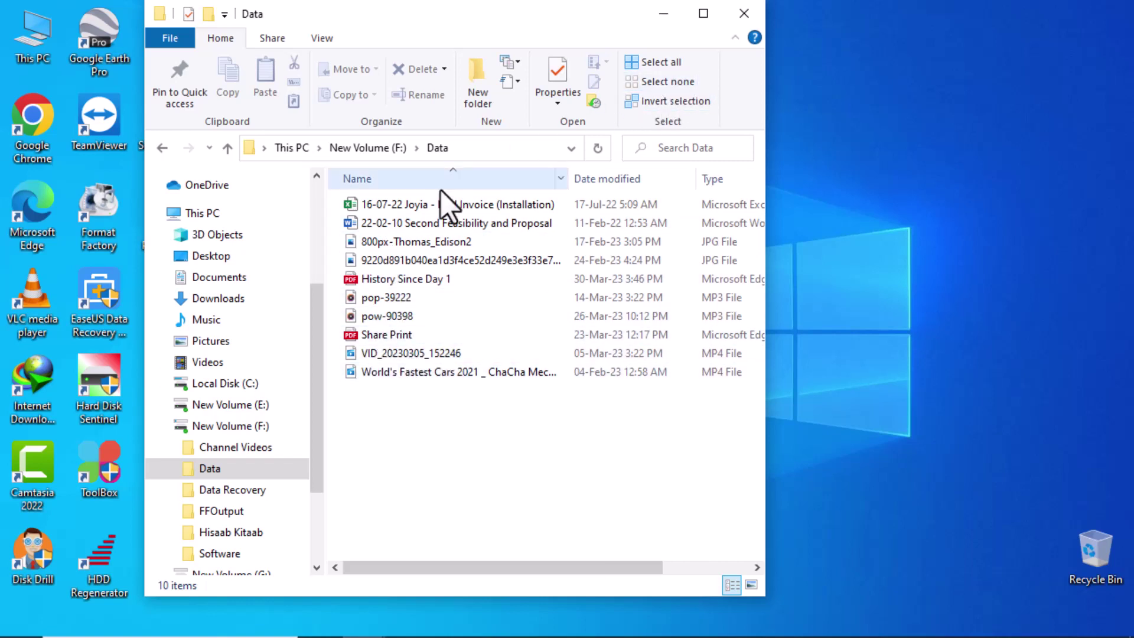
pyautogui.moveTo(317, 339)
pyautogui.mouseDown()
pyautogui.moveTo(317, 291)
pyautogui.moveTo(312, 350)
pyautogui.mouseUp()
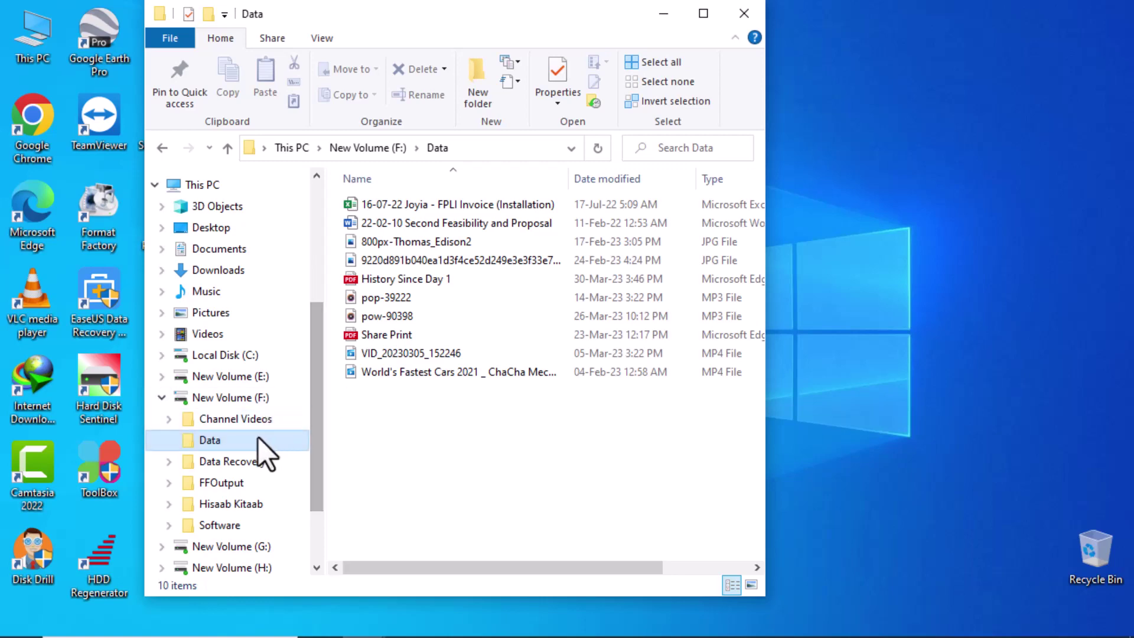
# Copy the Data folder from New Volume (F:) to New Volume (G:)
pyautogui.click(230, 148)
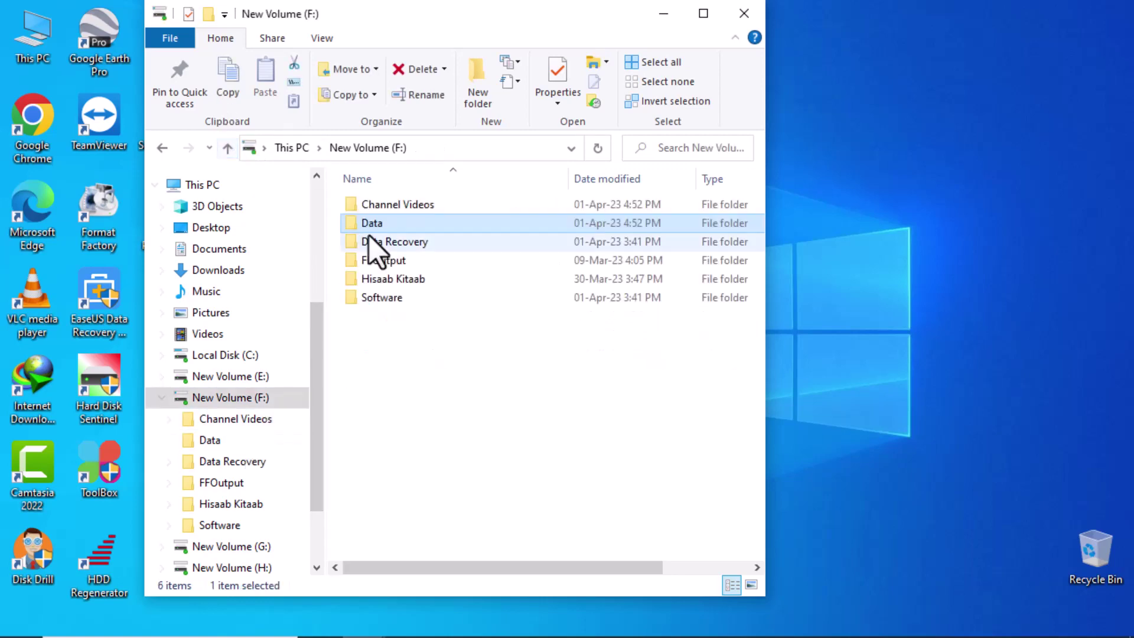
pyautogui.rightClick(370, 222)
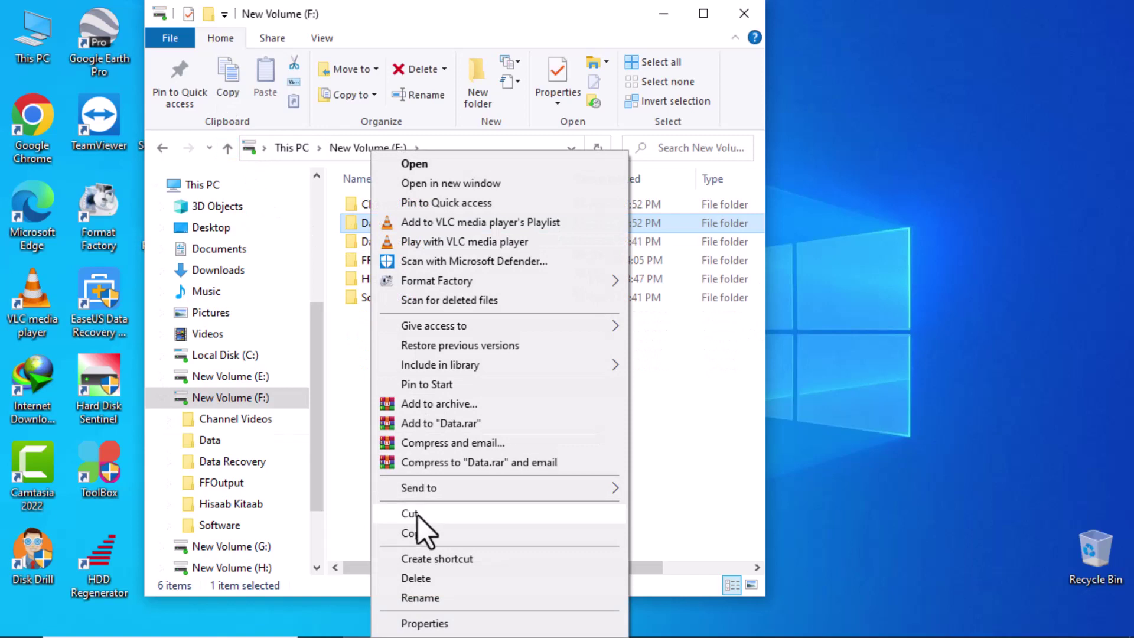
pyautogui.click(420, 534)
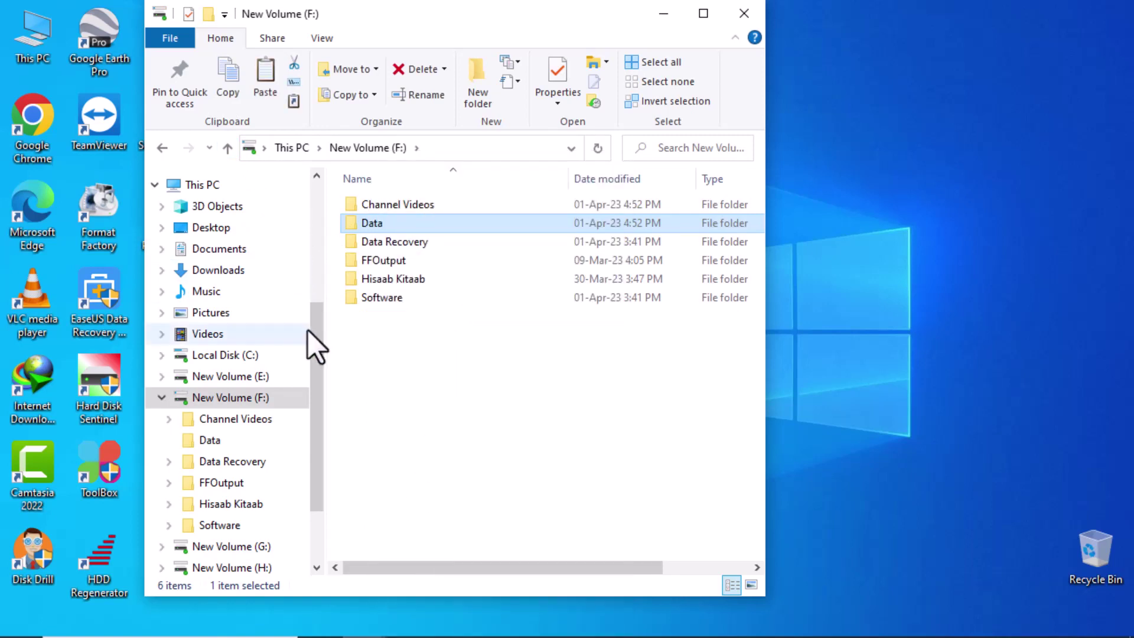
pyautogui.scroll(-3, 313, 366)
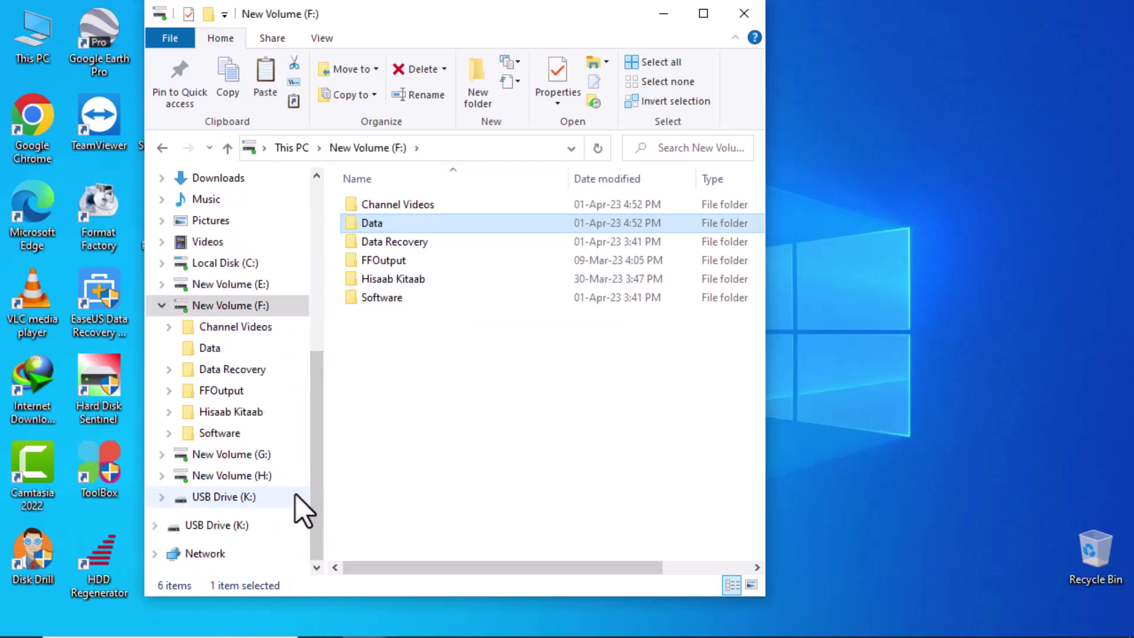
pyautogui.click(251, 455)
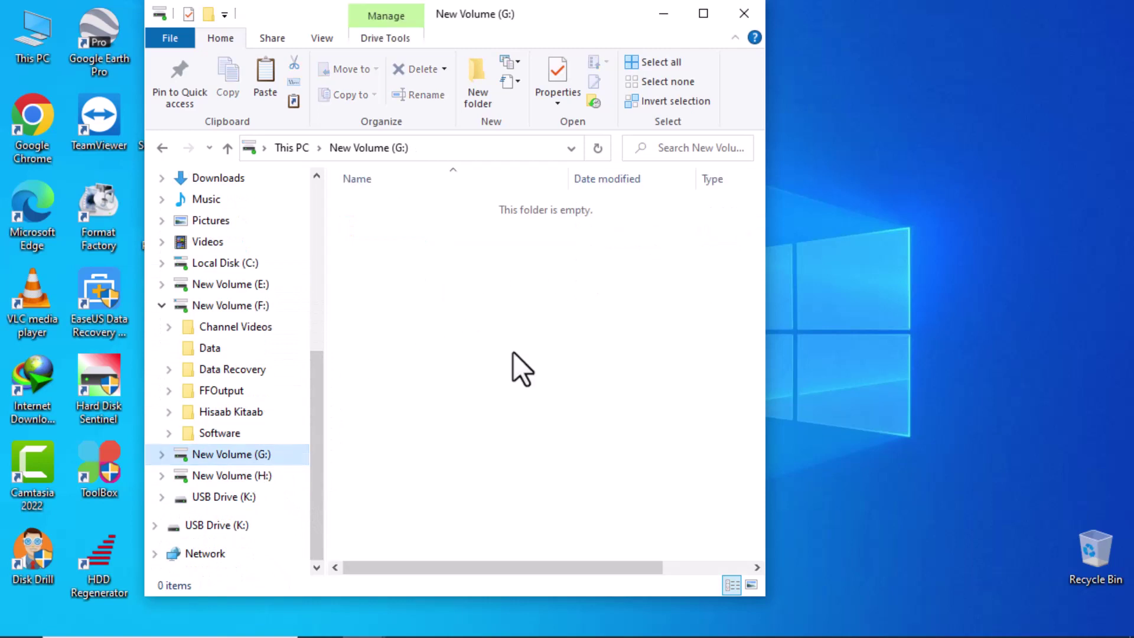
pyautogui.rightClick(430, 257)
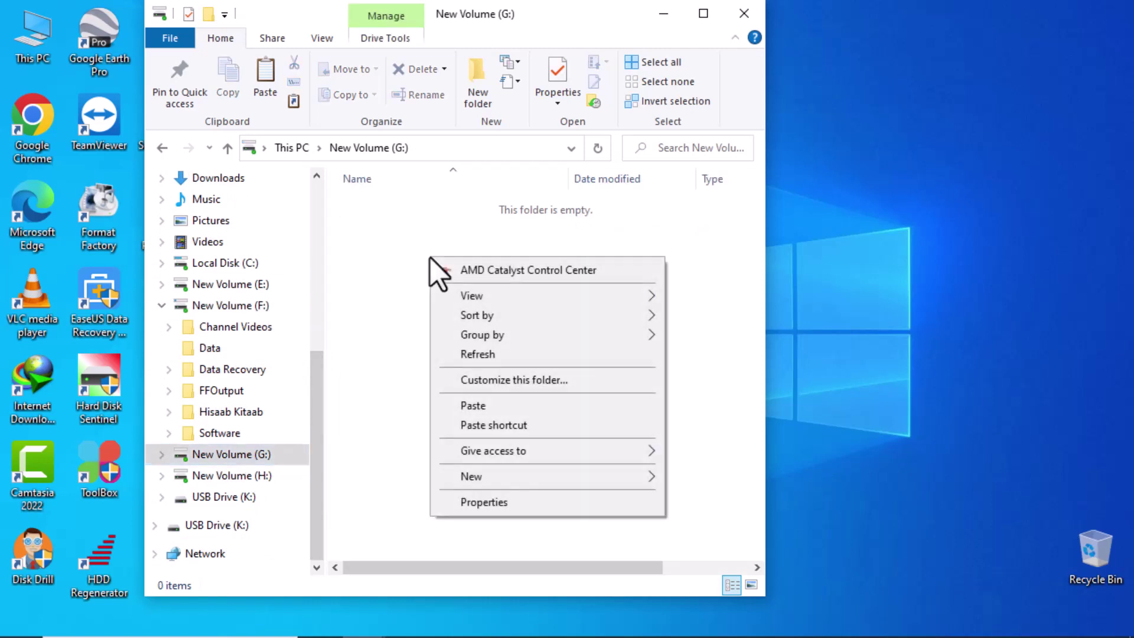
pyautogui.click(492, 406)
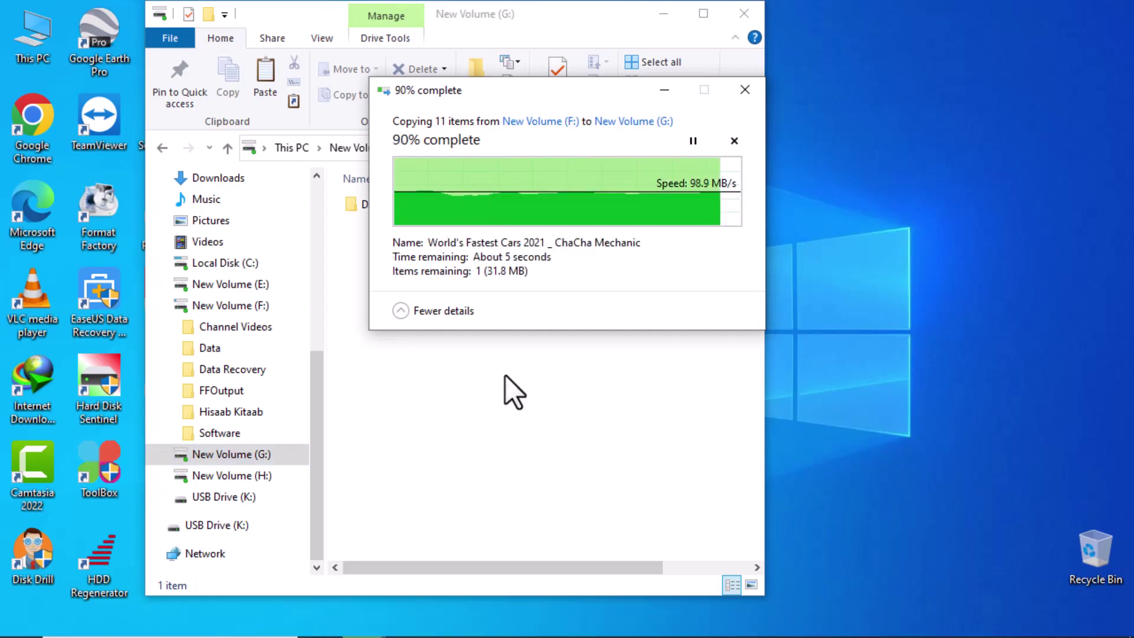
# Check the size of the Data folder on New Volume (G:) in its properties, and close them without changes
pyautogui.rightClick(373, 206)
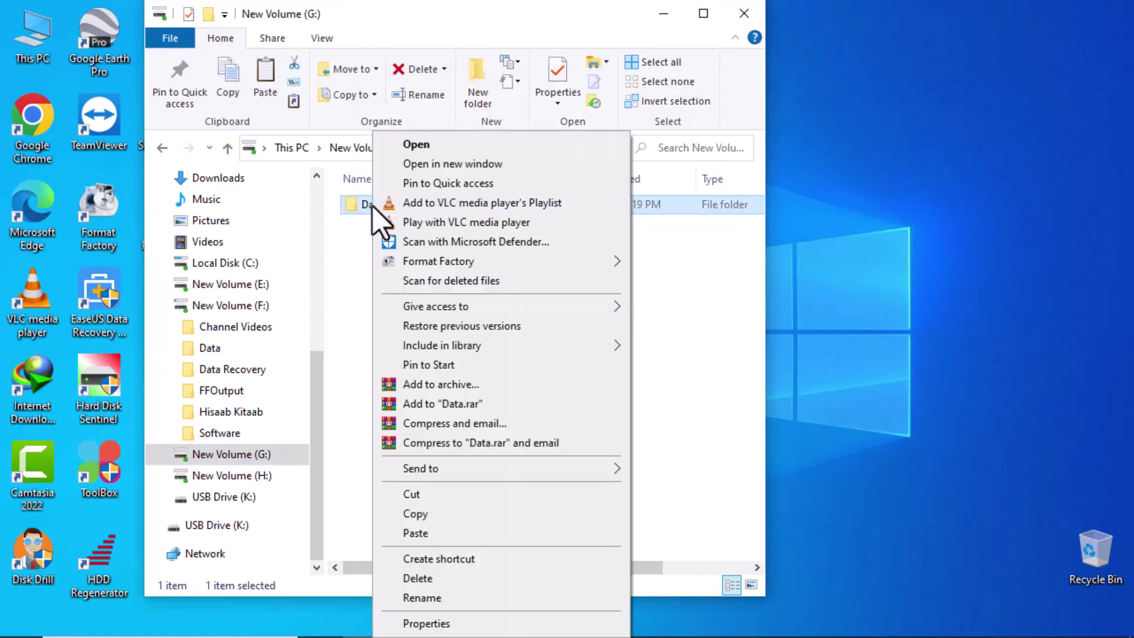
pyautogui.click(452, 620)
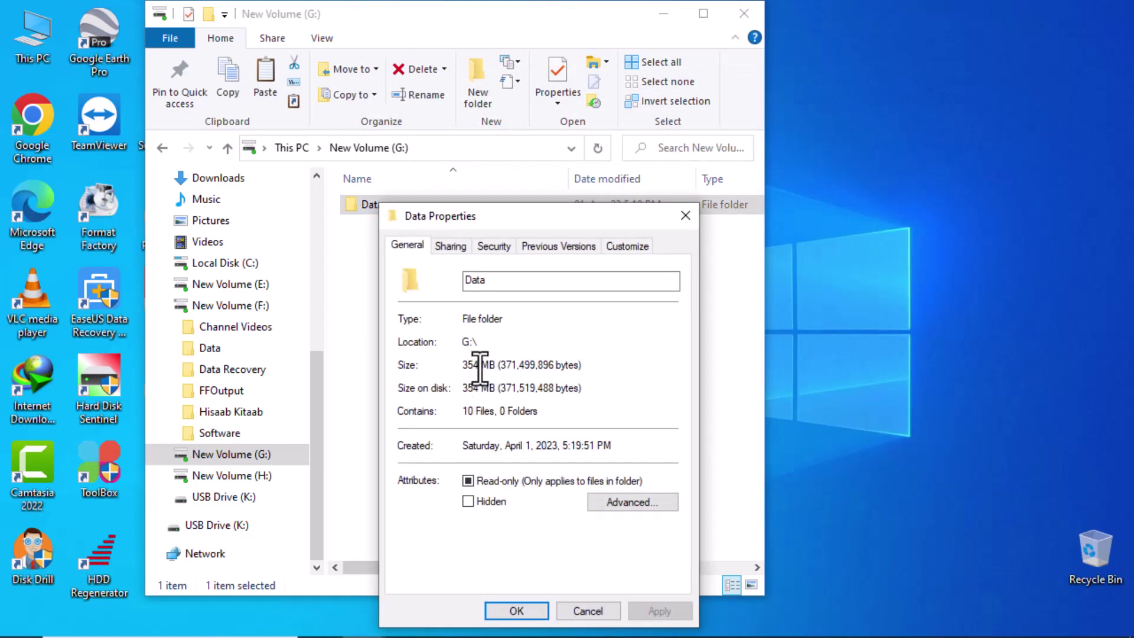
pyautogui.moveTo(468, 364); pyautogui.dragTo(479, 364)
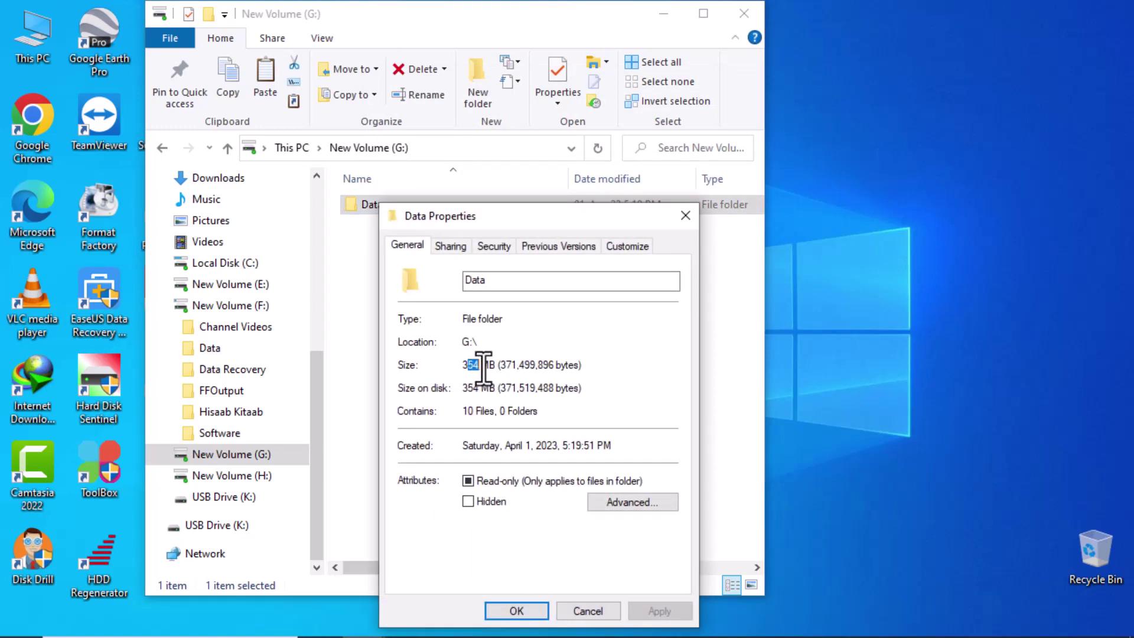
pyautogui.click(588, 611)
pyautogui.click(487, 305)
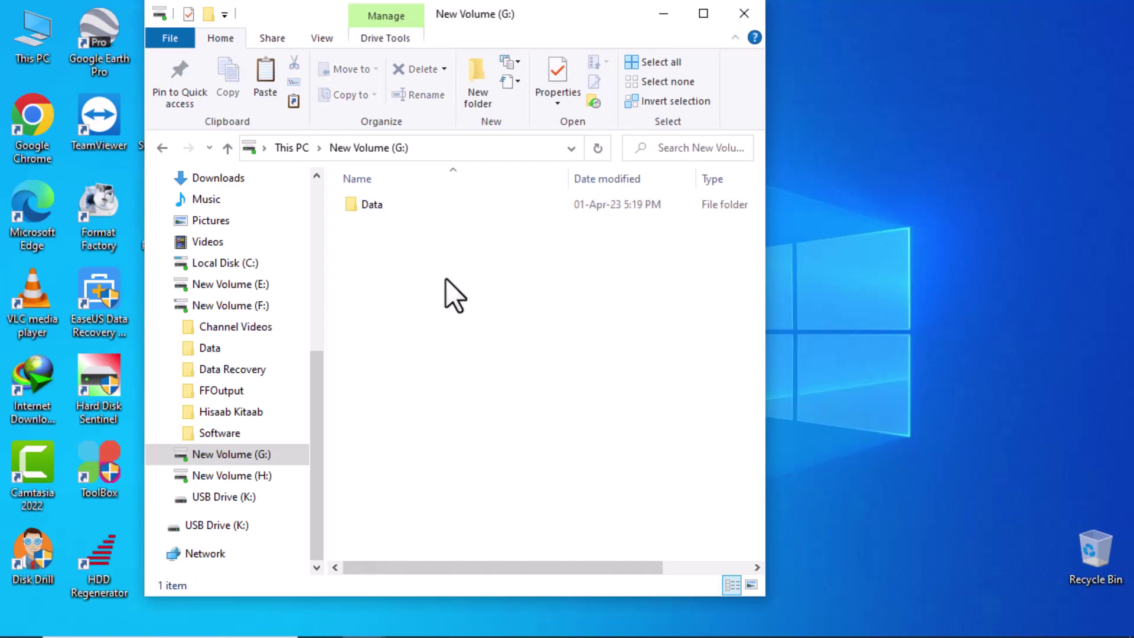
# Refresh the contents of New Volume (G:) and delete its Data folder
pyautogui.rightClick(445, 278)
pyautogui.click(503, 376)
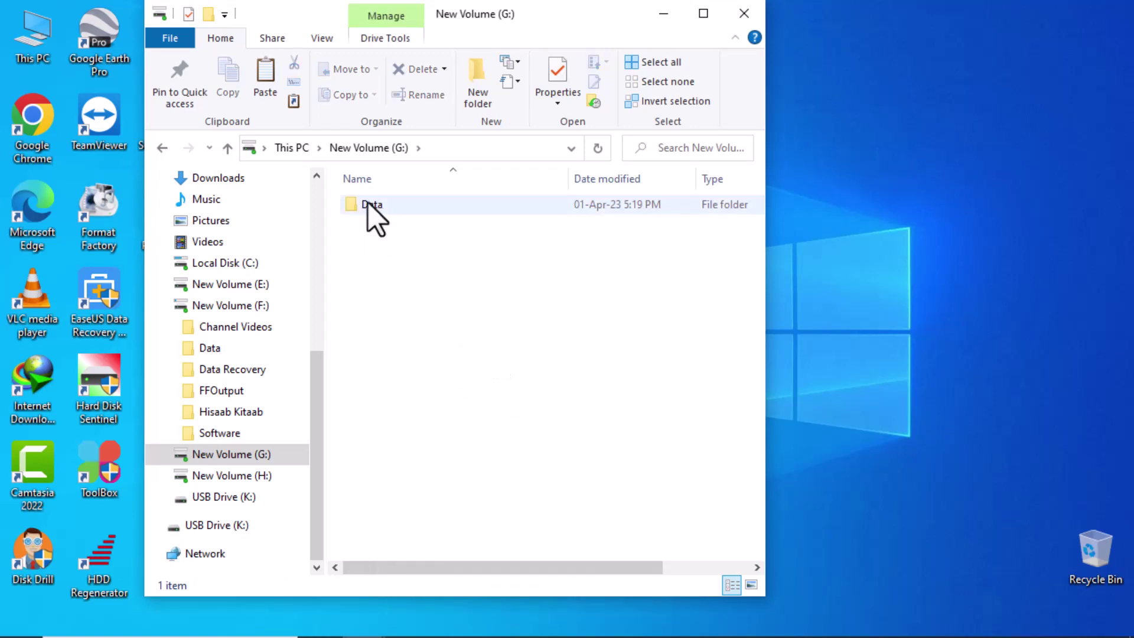
pyautogui.moveTo(380, 211)
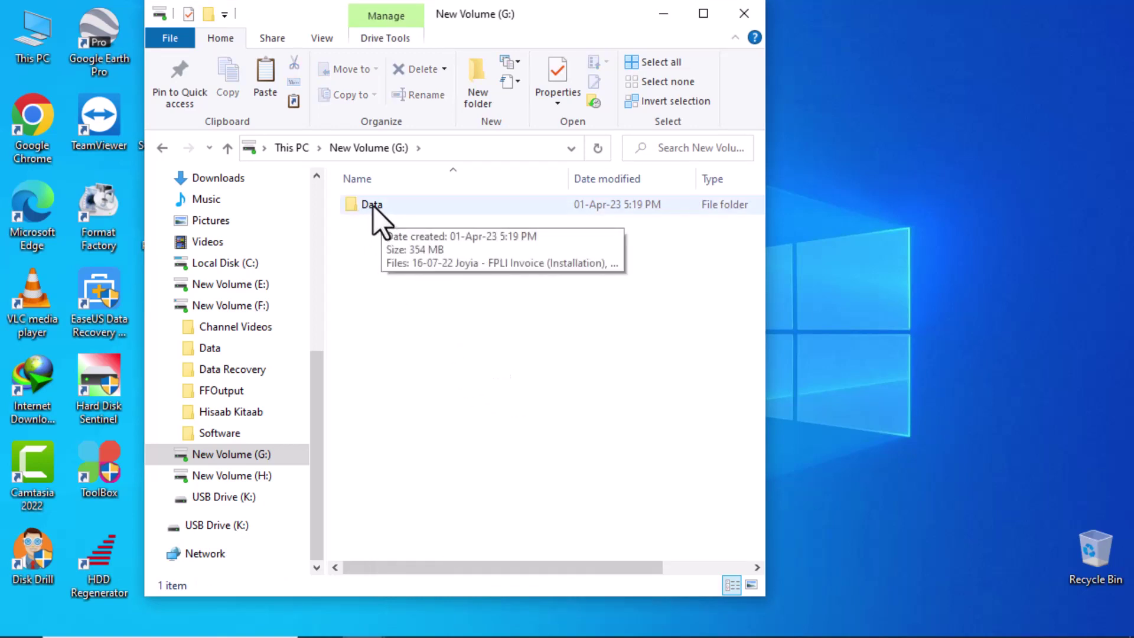
pyautogui.rightClick(382, 204)
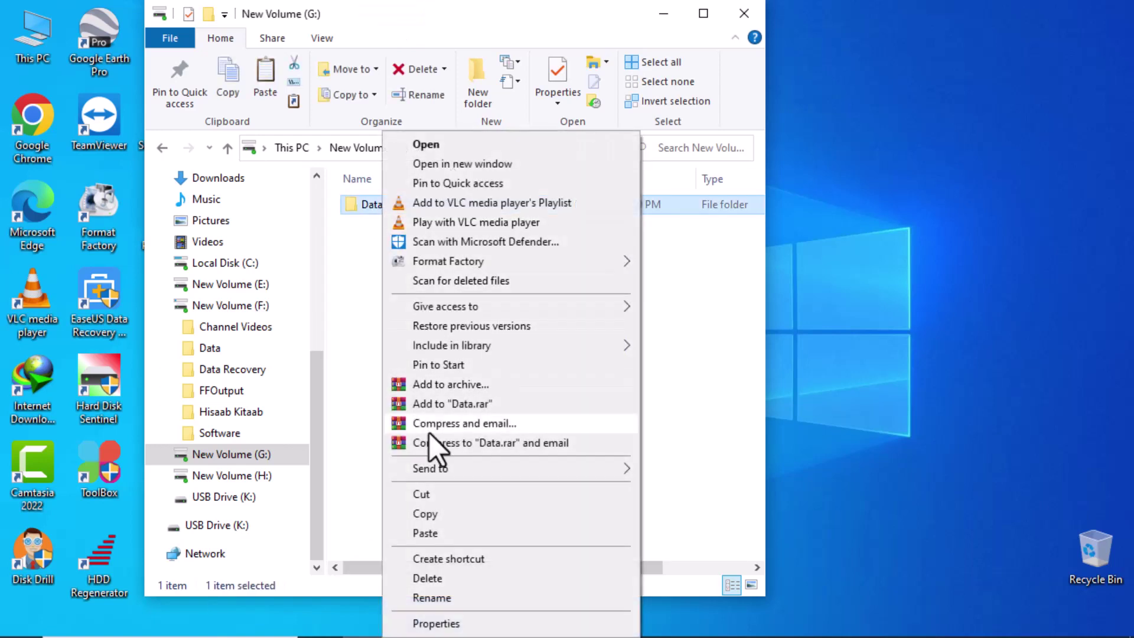
pyautogui.click(444, 576)
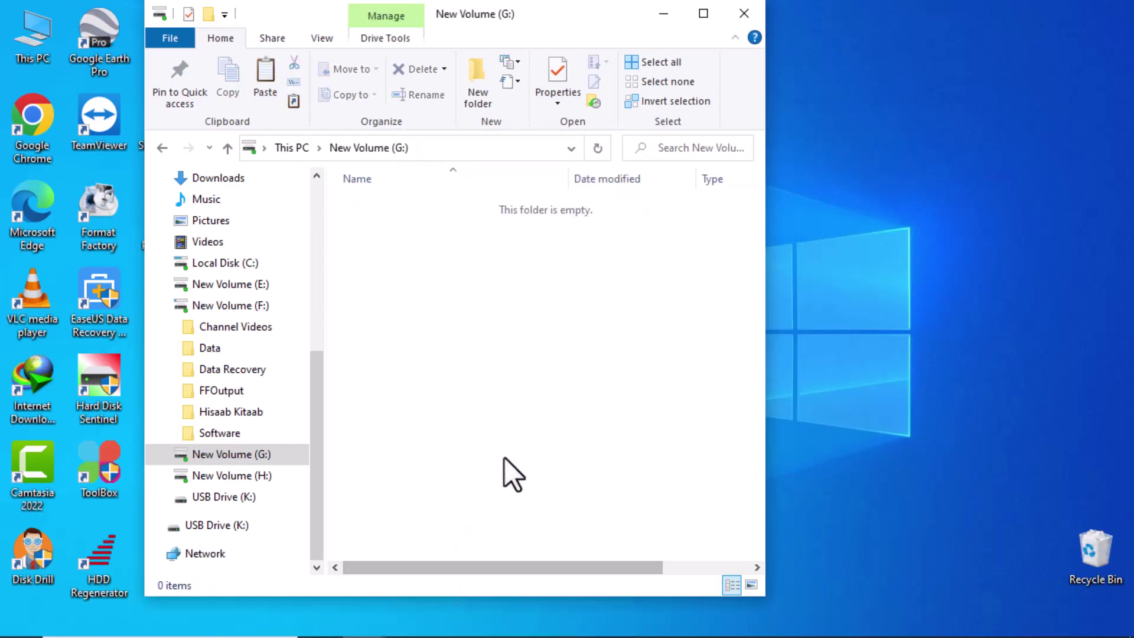
# Empty the Recycle Bin to permanently delete the Data folder, and clear the File Explorer windows off the desktop
pyautogui.doubleClick(1091, 558)
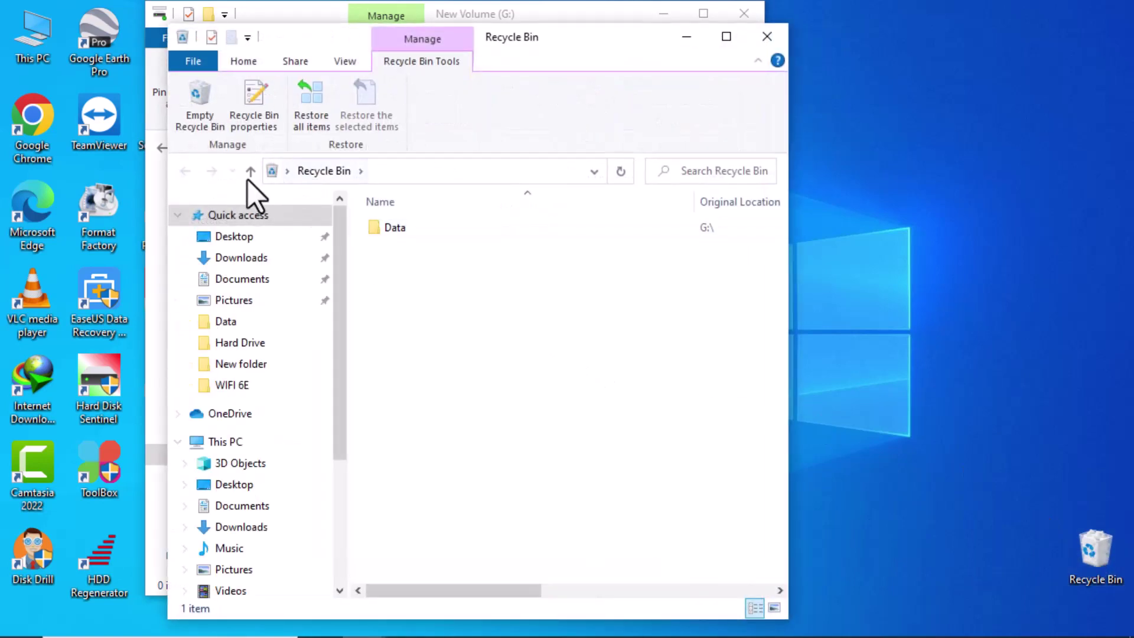
pyautogui.click(200, 104)
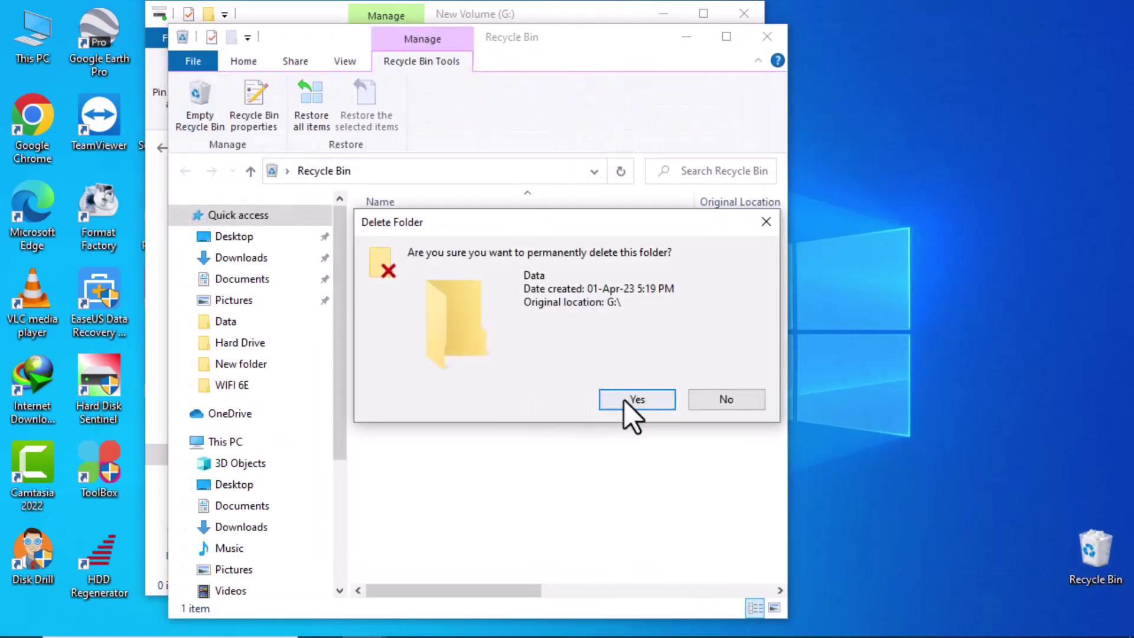
pyautogui.click(625, 399)
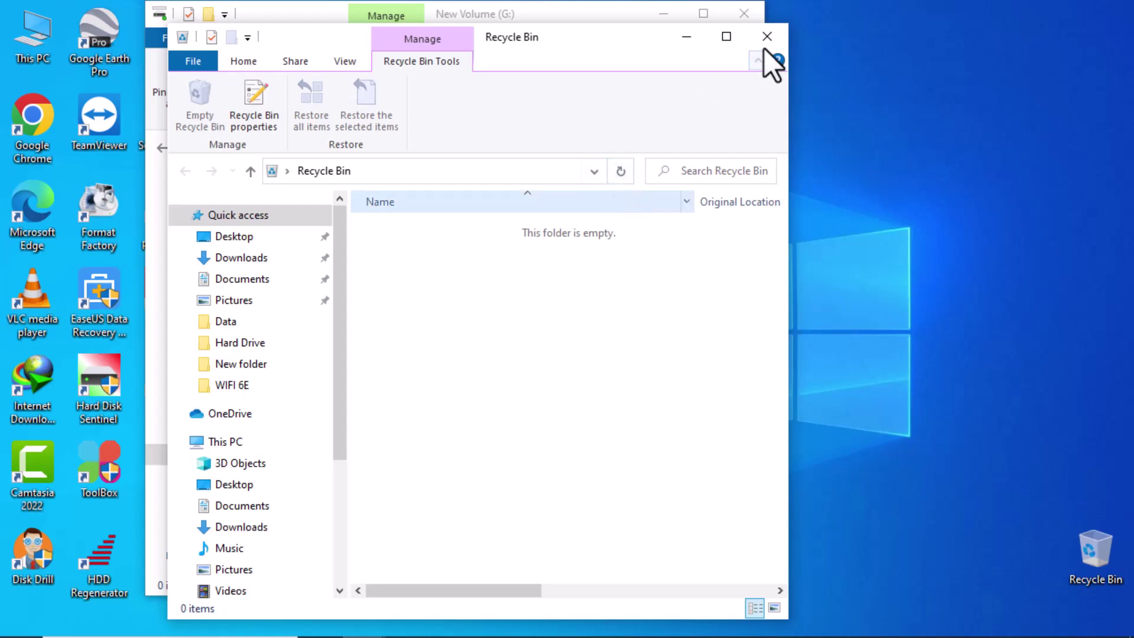
pyautogui.click(764, 47)
pyautogui.click(661, 14)
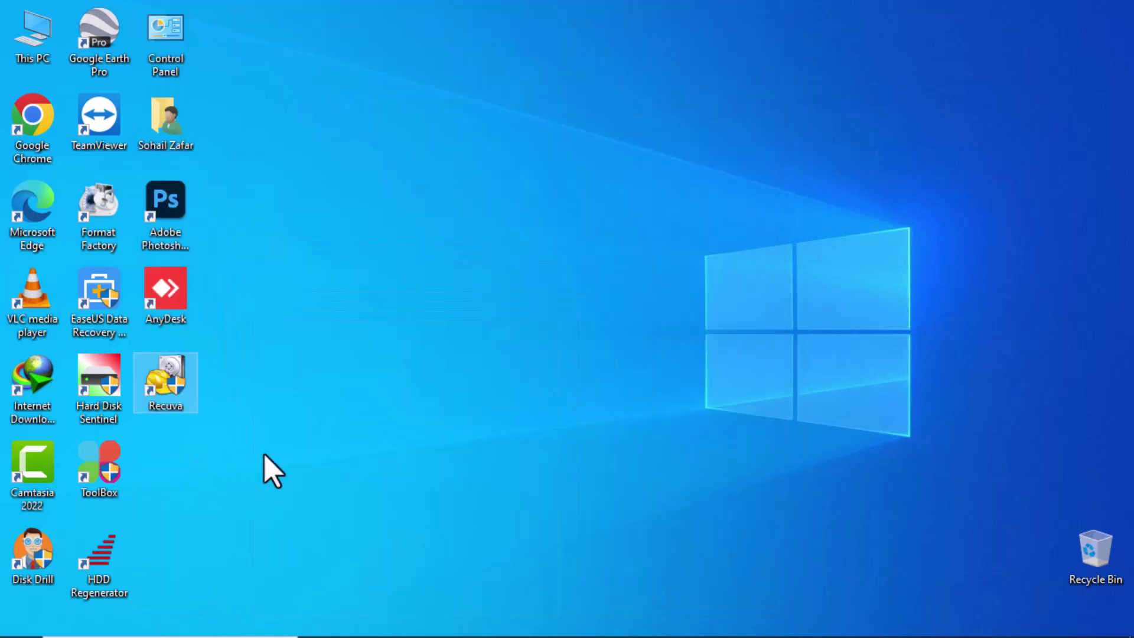
# Launch Recuva and restore its window down from full screen
pyautogui.doubleClick(170, 387)
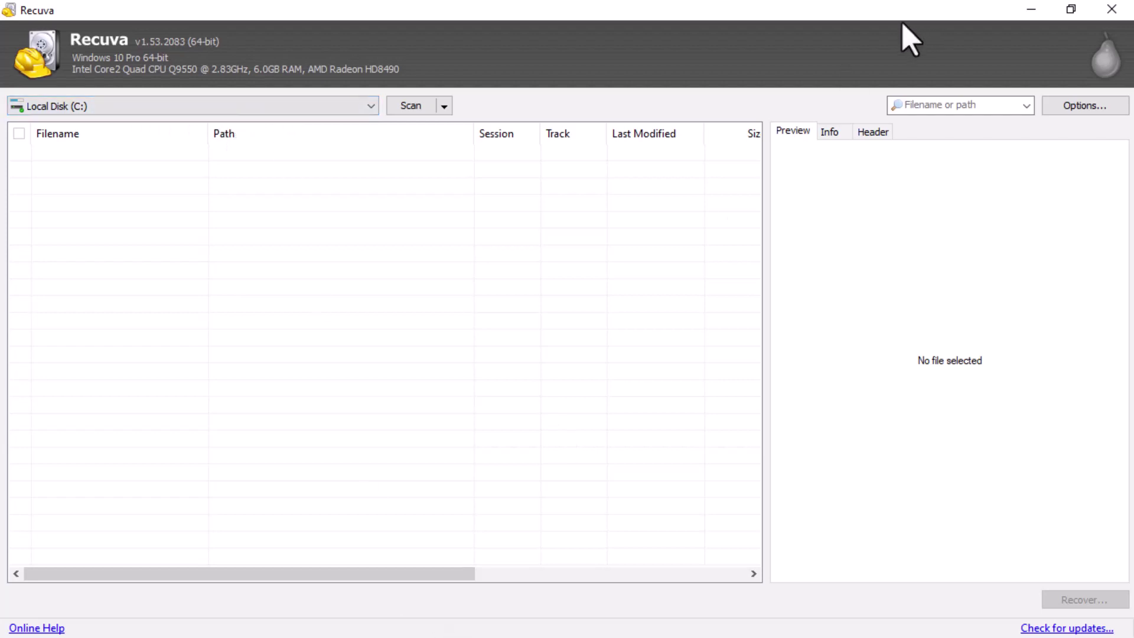
pyautogui.doubleClick(893, 8)
# Check the contents of New Volume (G:) in File Explorer, and return to Recuva with its window maximized
pyautogui.moveTo(499, 635)
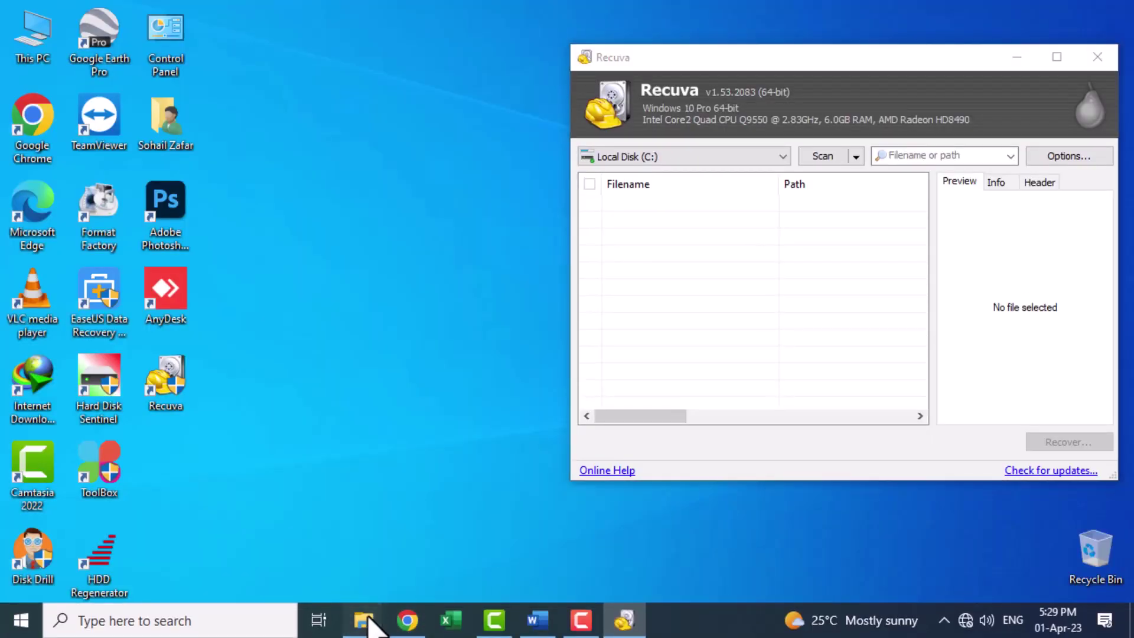
pyautogui.moveTo(363, 621)
pyautogui.click(267, 562)
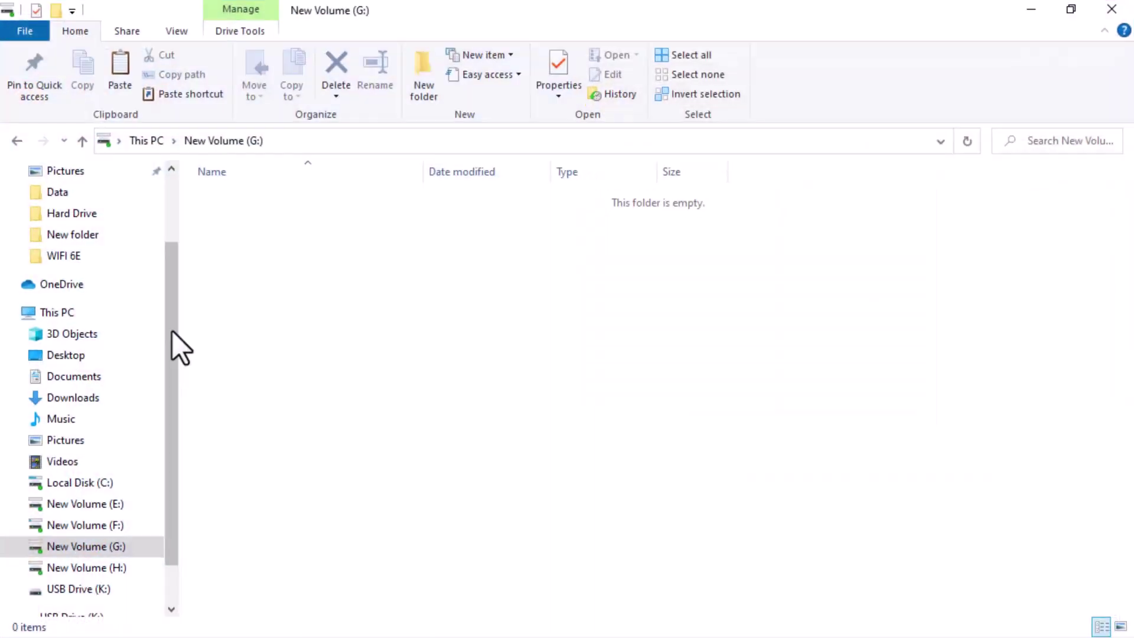
pyautogui.click(109, 546)
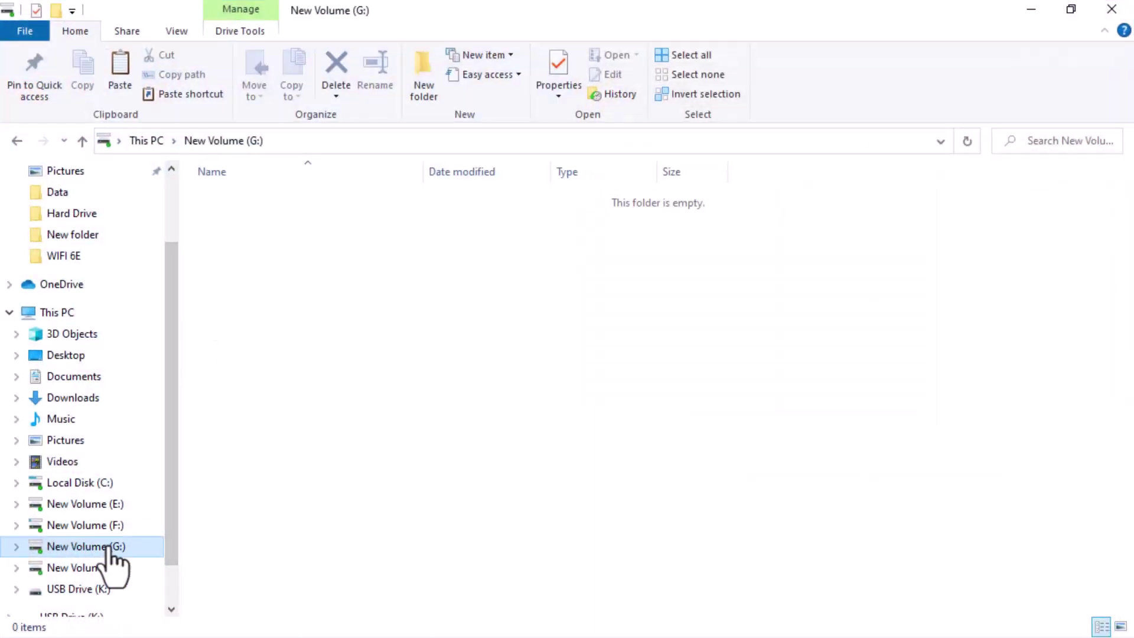
pyautogui.click(1023, 14)
pyautogui.doubleClick(764, 59)
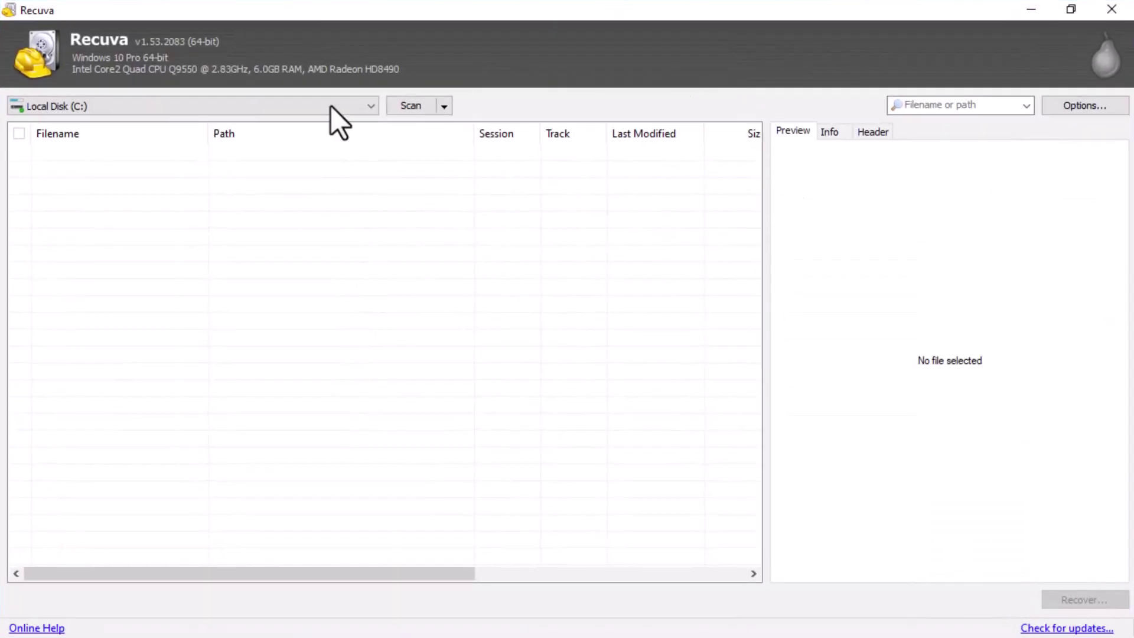
# Scan New Volume (G:) for deleted files in Recuva
pyautogui.click(230, 111)
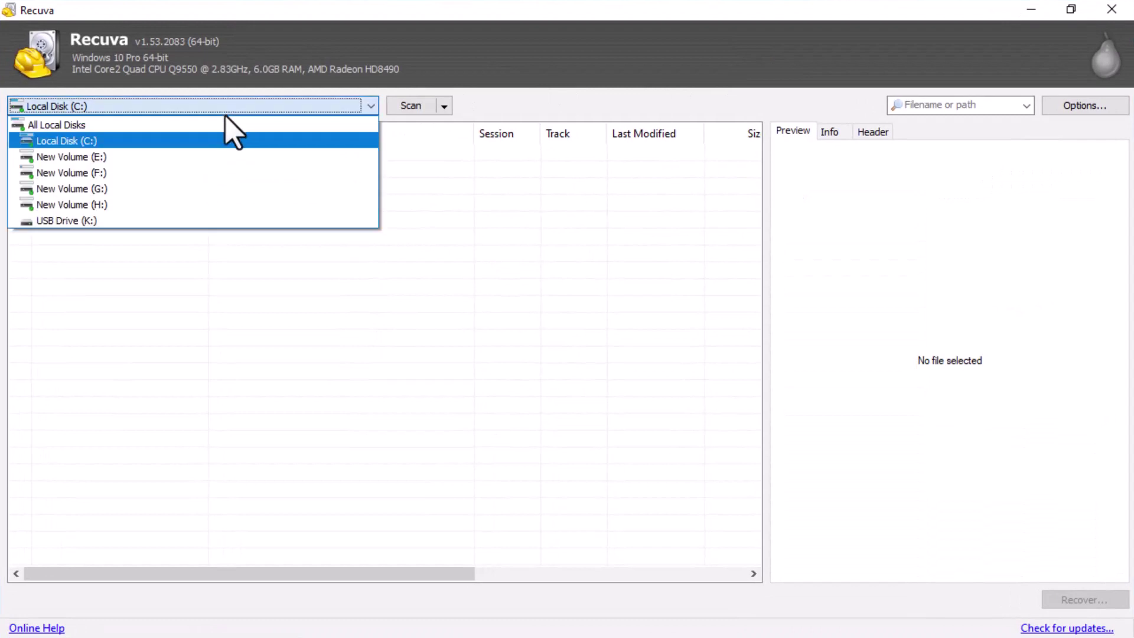
pyautogui.click(129, 189)
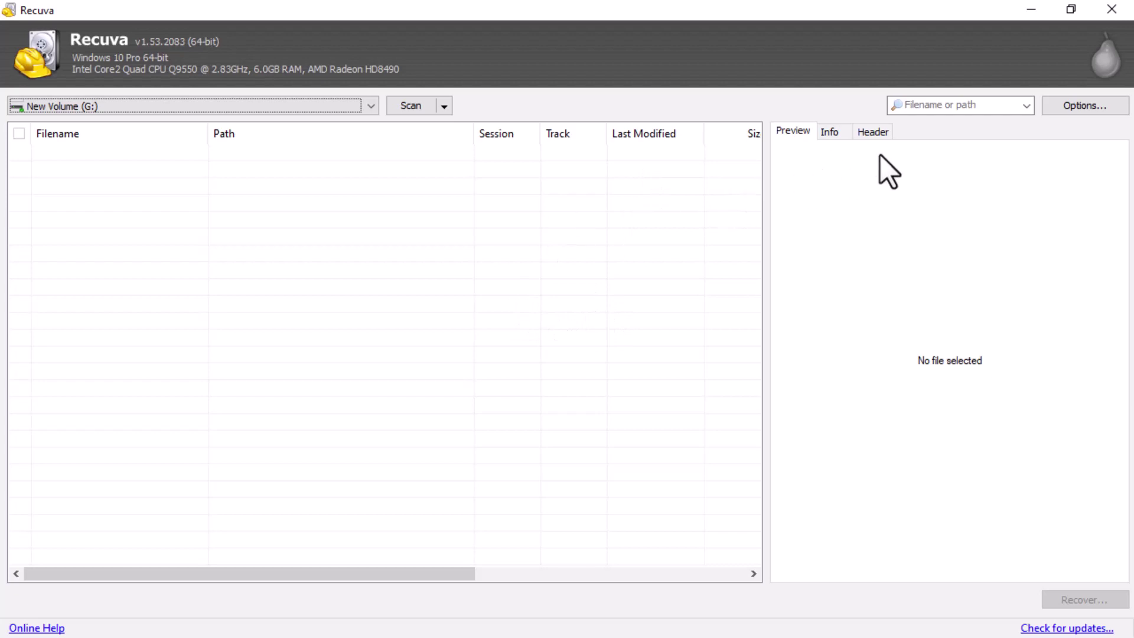
pyautogui.click(443, 106)
pyautogui.click(449, 129)
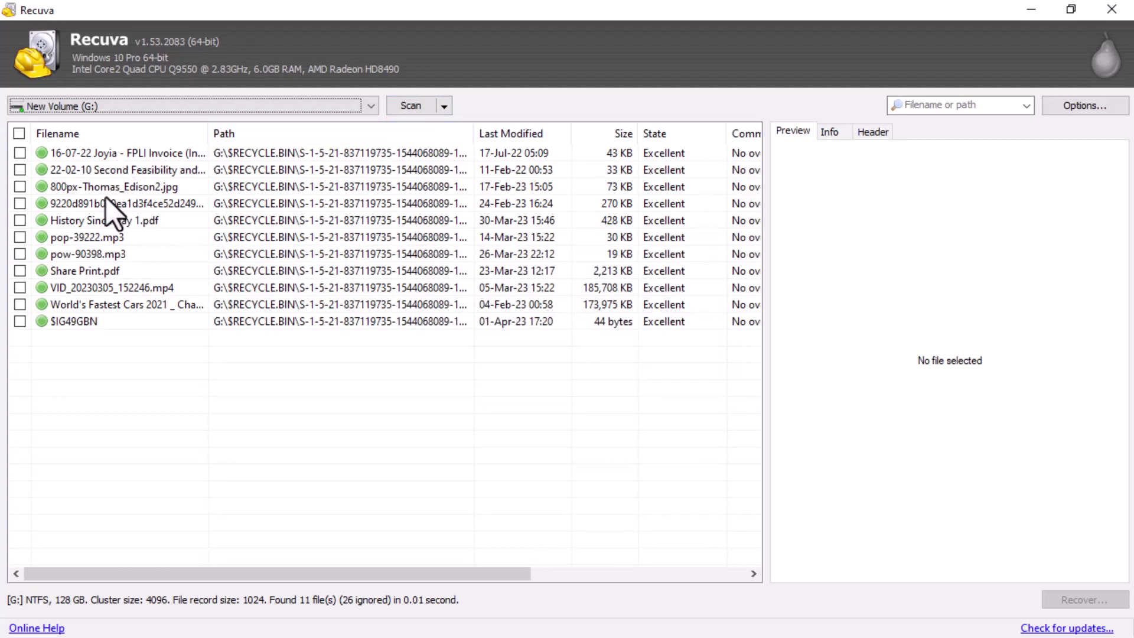
# Mark all the found files except $IG49GBN for recovery, and widen the file list to fit the whole Comment column
pyautogui.click(95, 237)
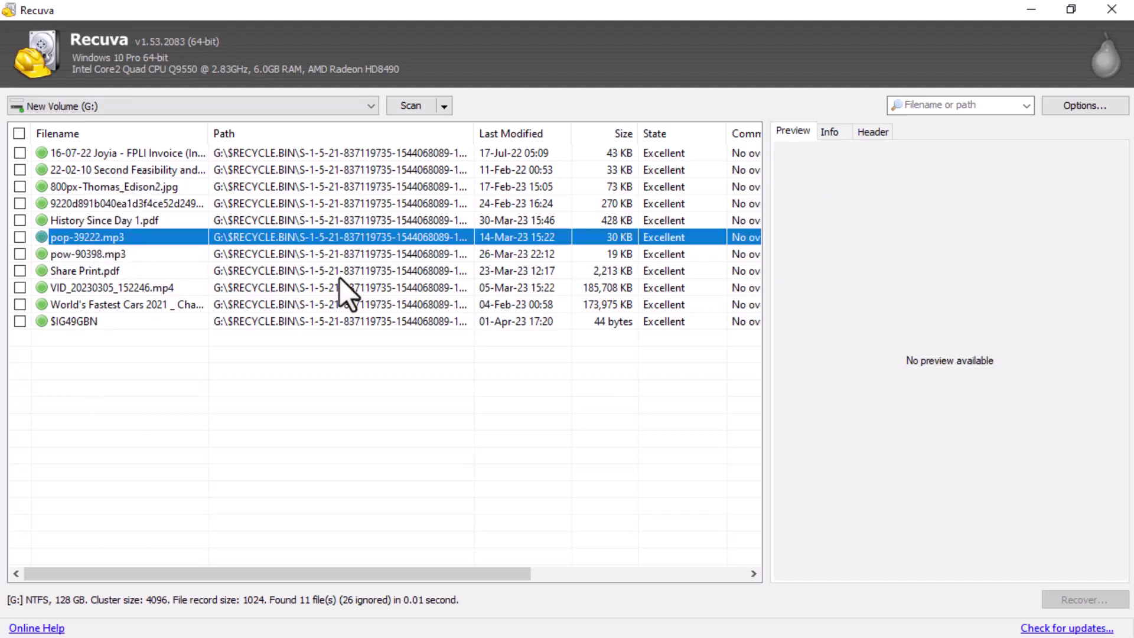
pyautogui.click(106, 276)
pyautogui.click(103, 289)
pyautogui.click(101, 302)
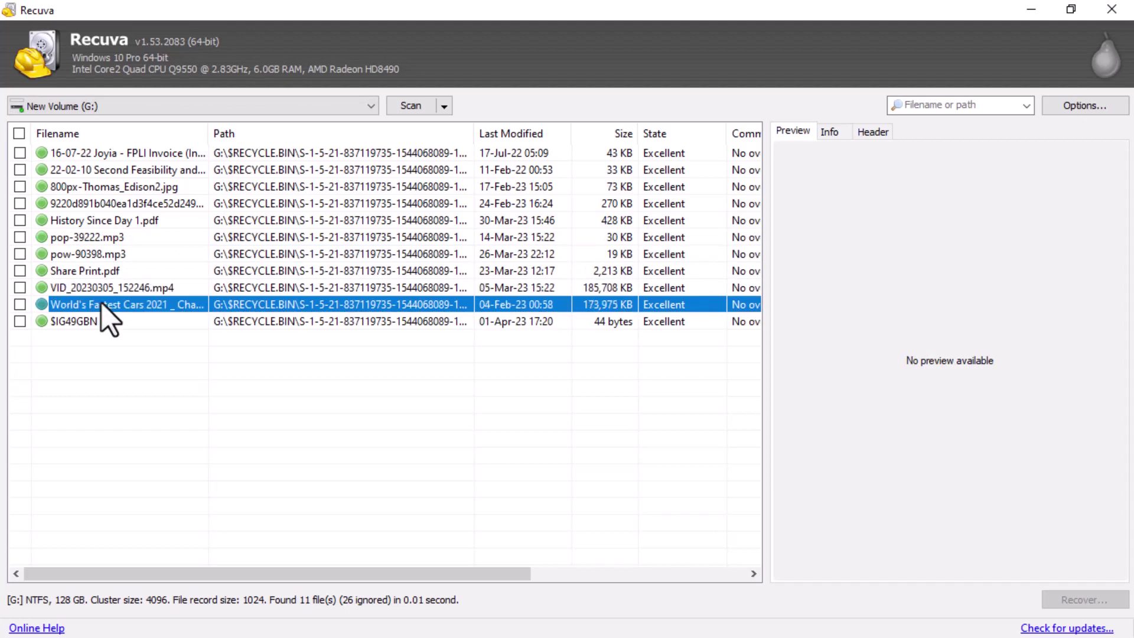
pyautogui.click(19, 304)
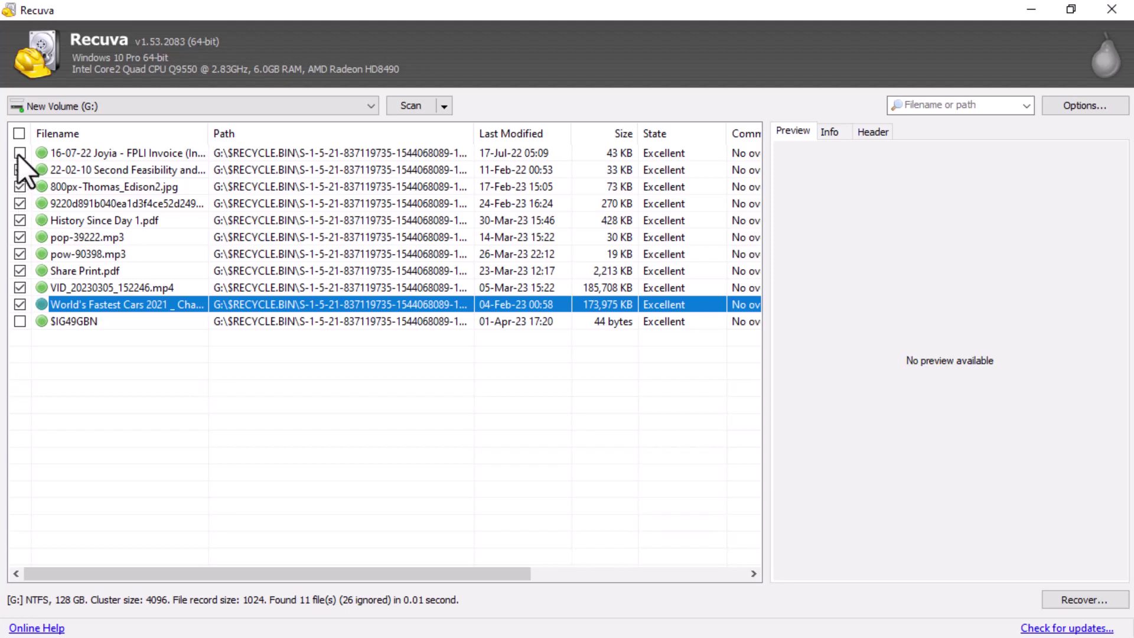
pyautogui.moveTo(768, 412); pyautogui.dragTo(924, 444)
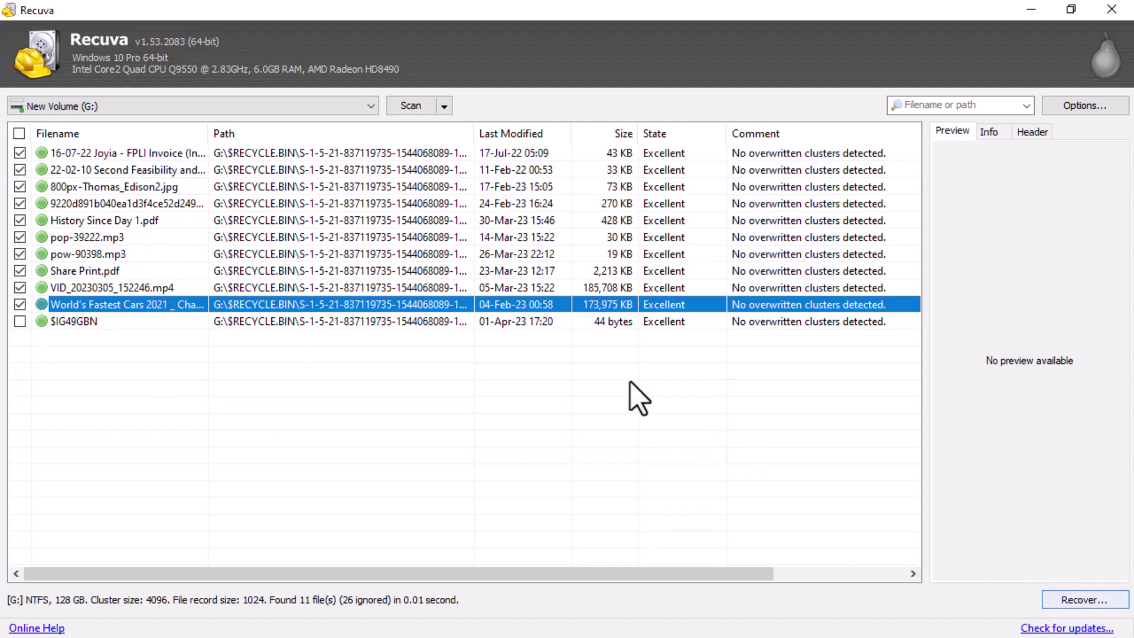
# Recover the marked files to New Volume (H:) and dismiss the completion report
pyautogui.click(1093, 599)
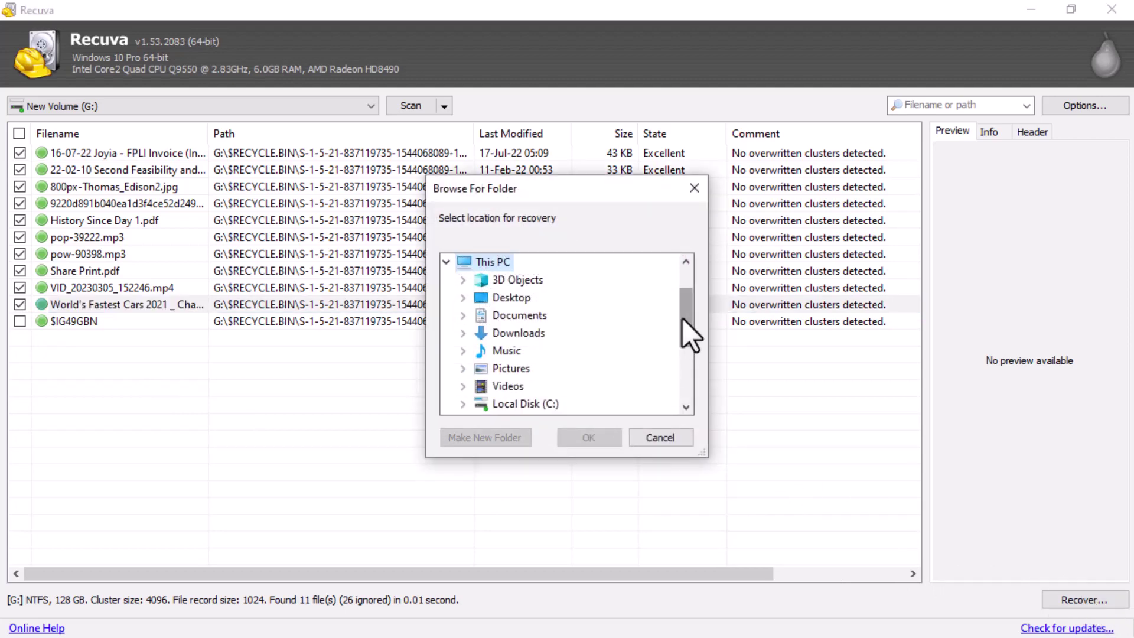
pyautogui.moveTo(682, 317); pyautogui.dragTo(684, 363)
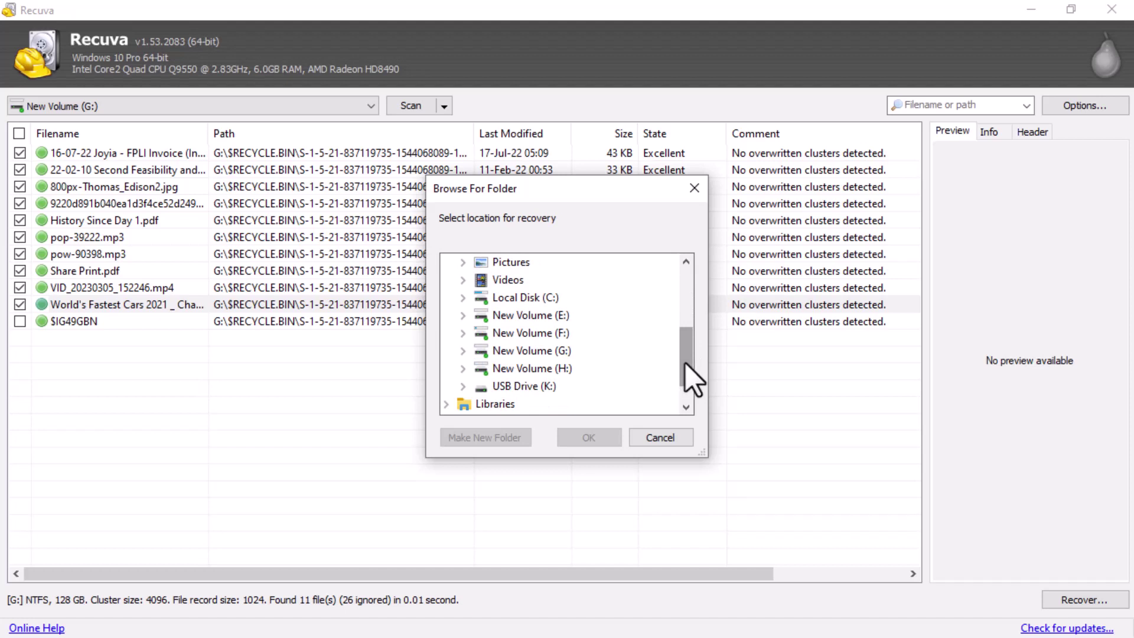
pyautogui.click(543, 371)
pyautogui.click(596, 437)
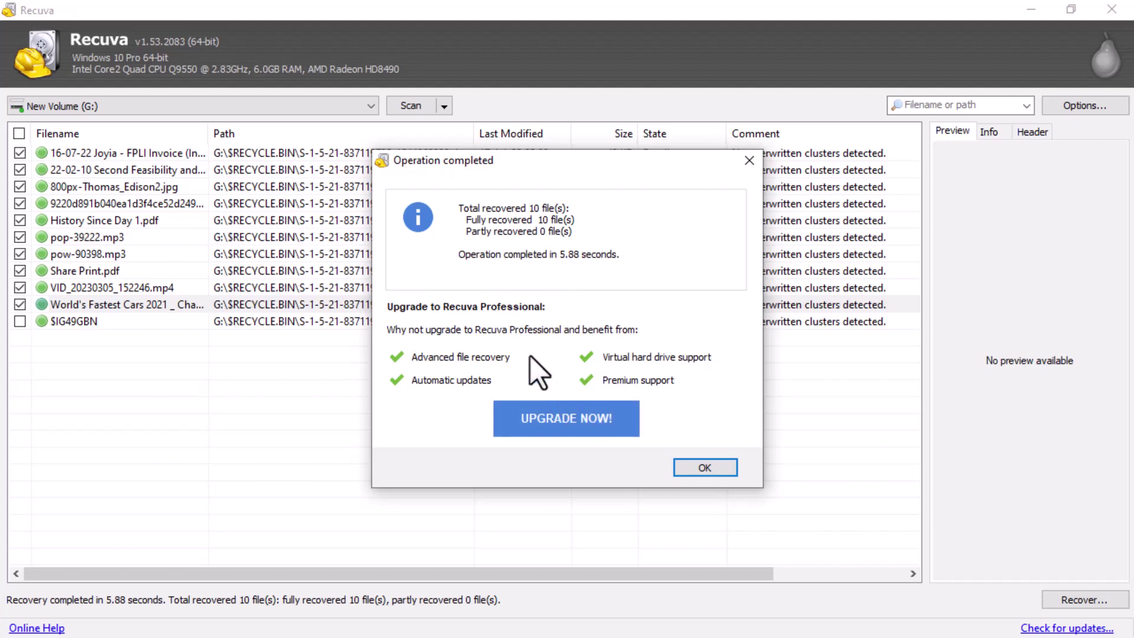
pyautogui.click(708, 468)
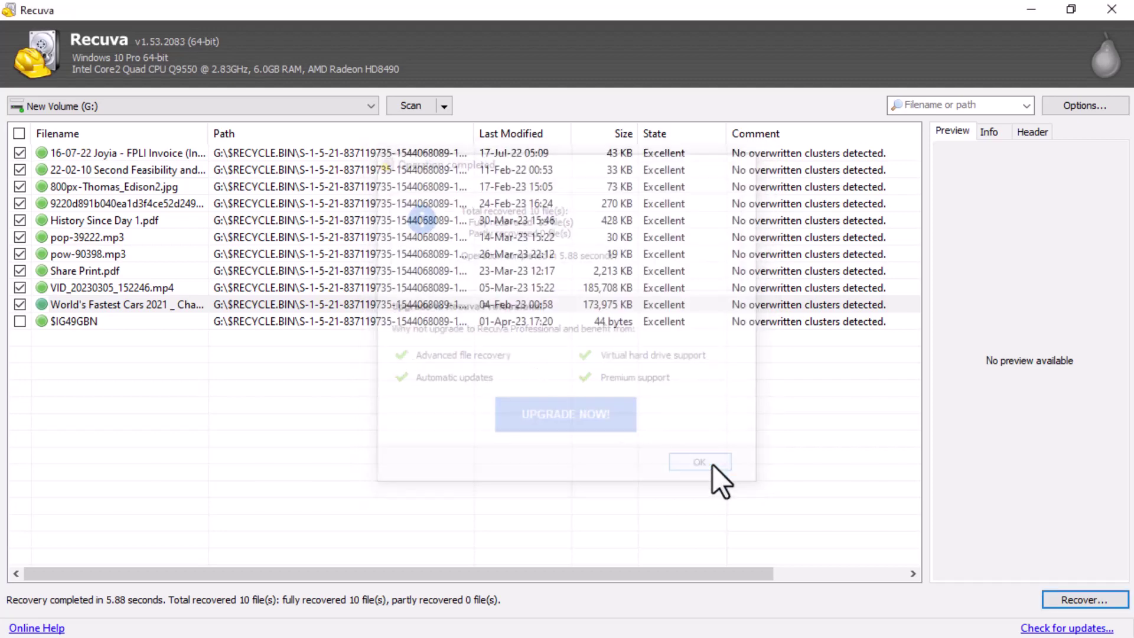
# Minimize Recuva and open New Volume (H:) in File Explorer to view the recovered files
pyautogui.click(1031, 9)
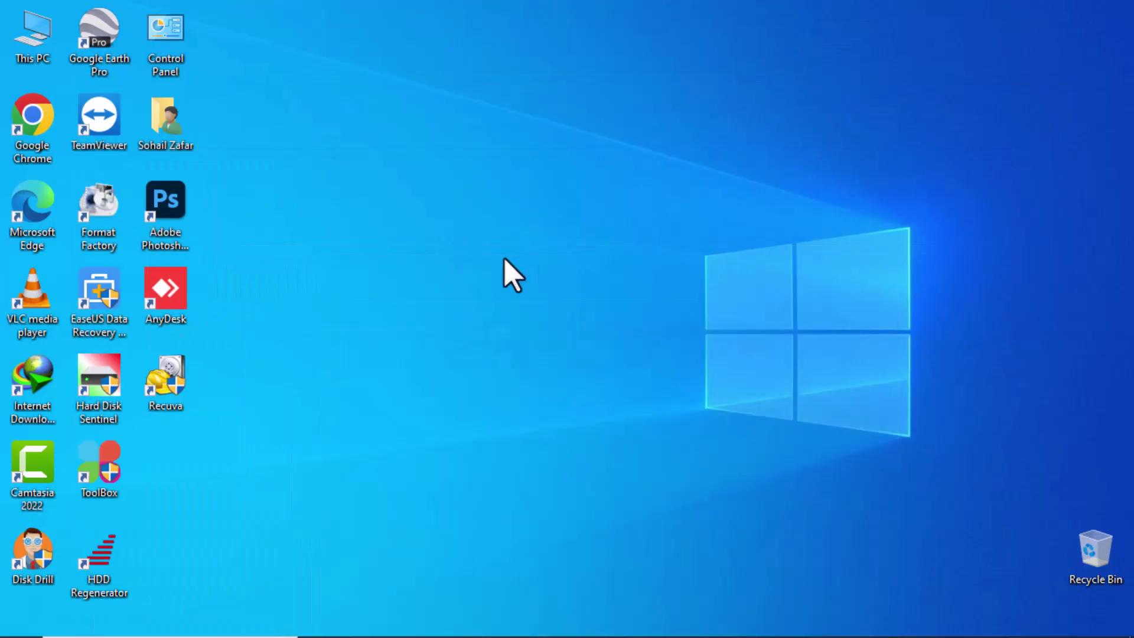
pyautogui.doubleClick(31, 42)
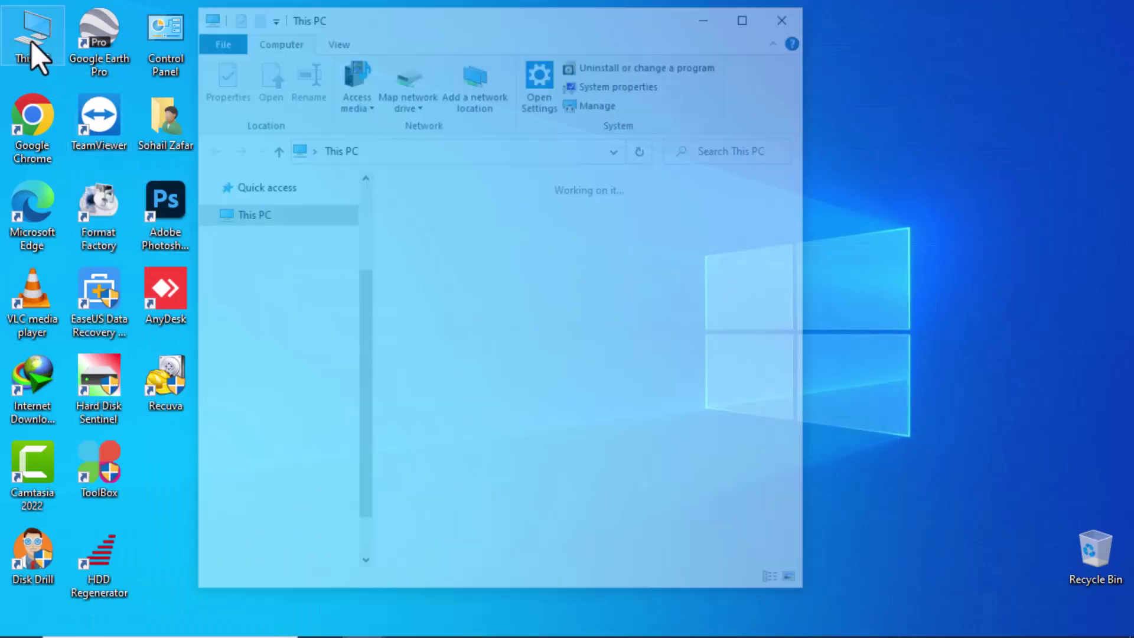
pyautogui.click(289, 532)
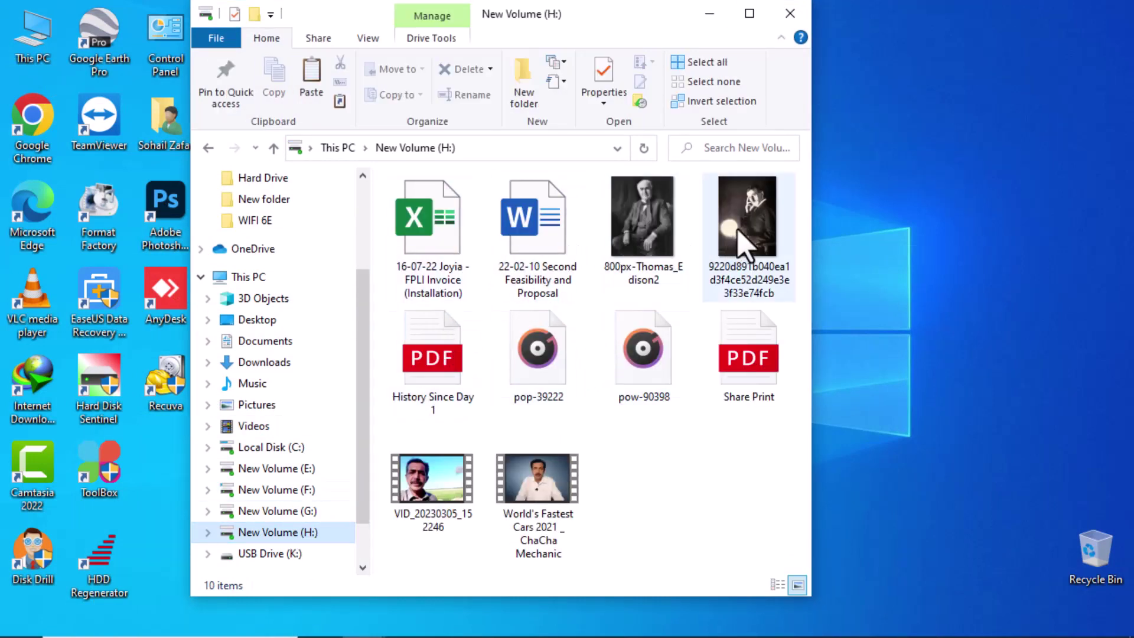
# Open the recovered audio file pop-39222 from New Volume (H:) to check it, and close the music player
pyautogui.click(538, 509)
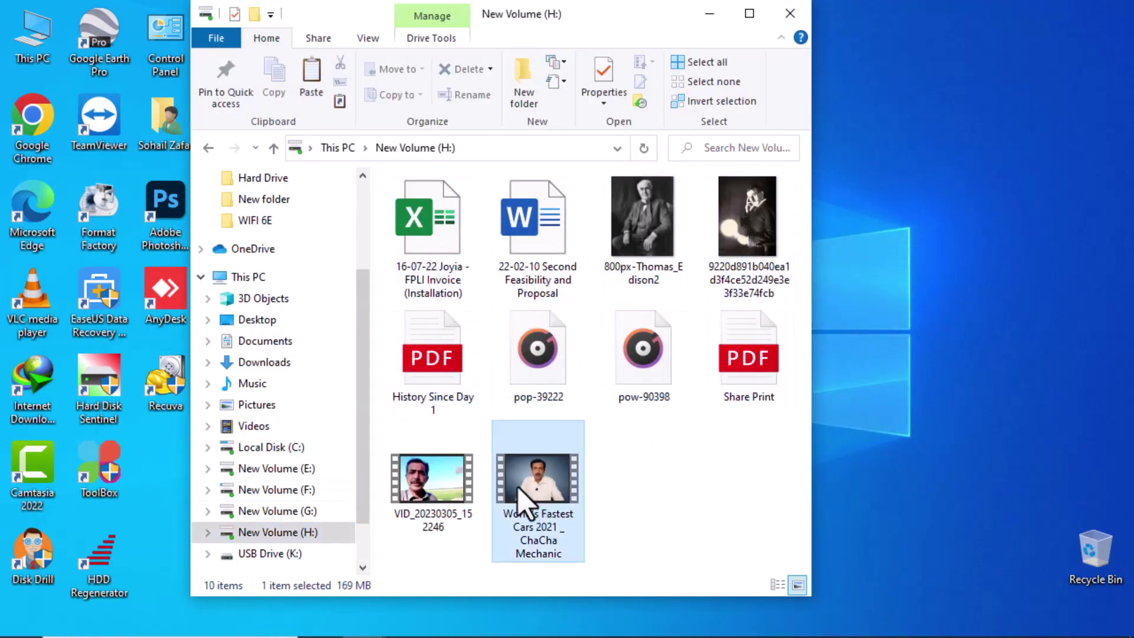
pyautogui.click(540, 359)
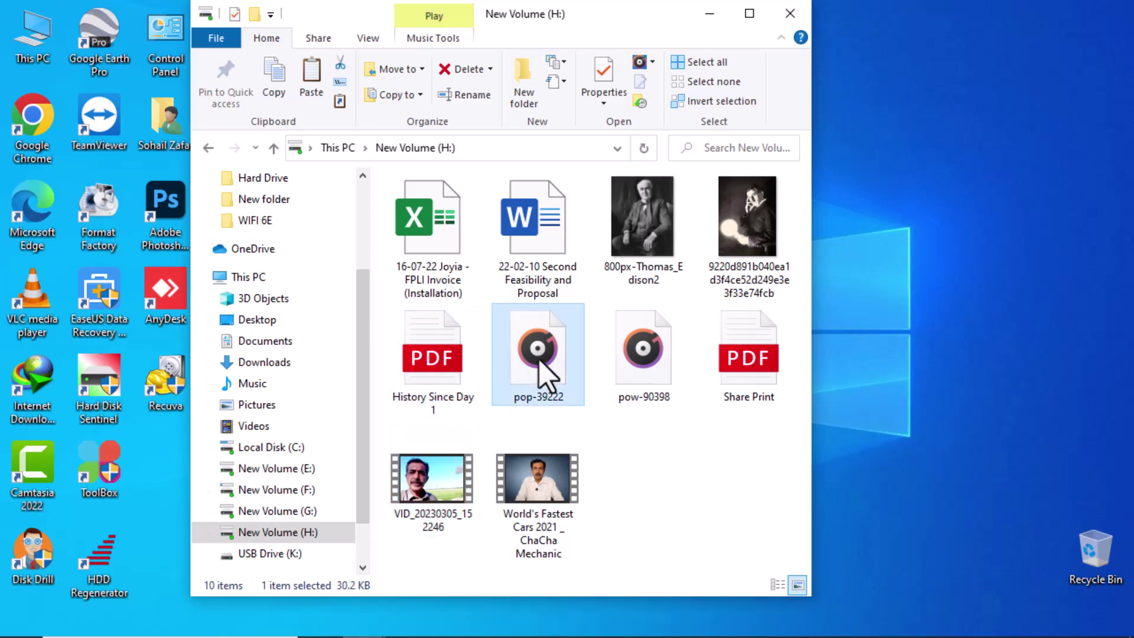
pyautogui.doubleClick(540, 359)
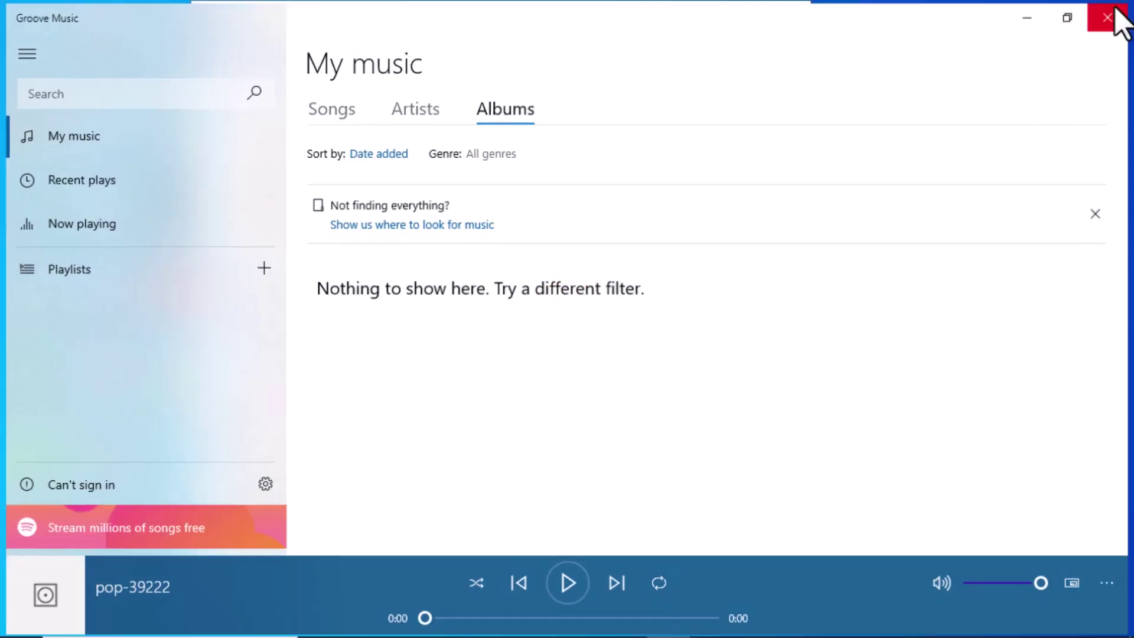
pyautogui.click(1114, 18)
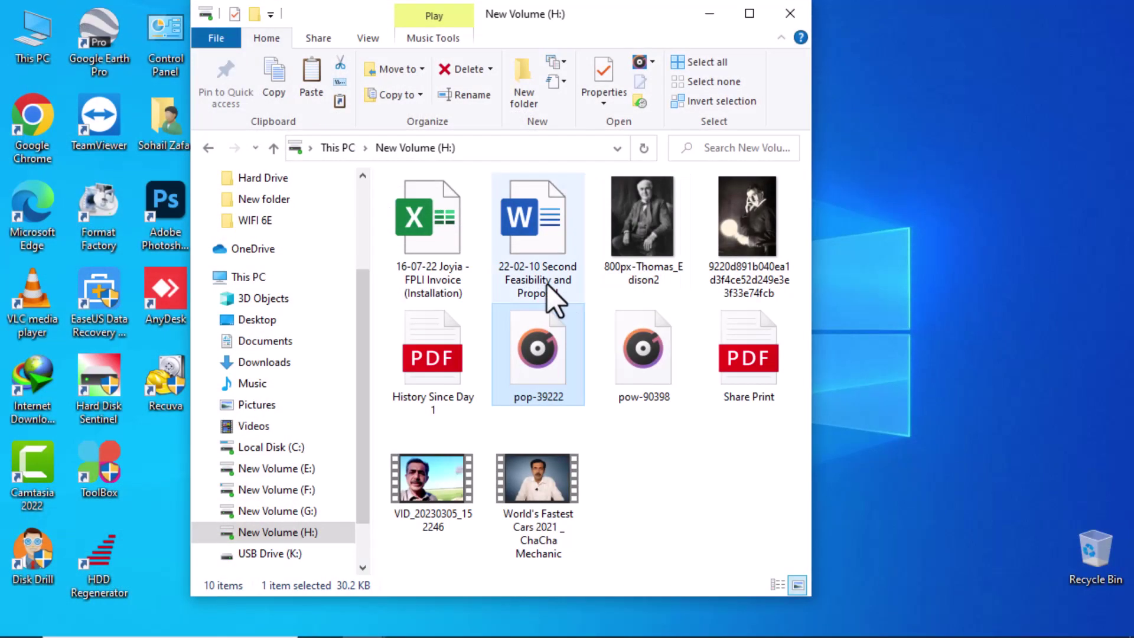
# Go through the recovered History Since Day 1 PDF, the Excel and Word documents and the 800px-Thomas_Edison2 picture one by one
pyautogui.click(415, 364)
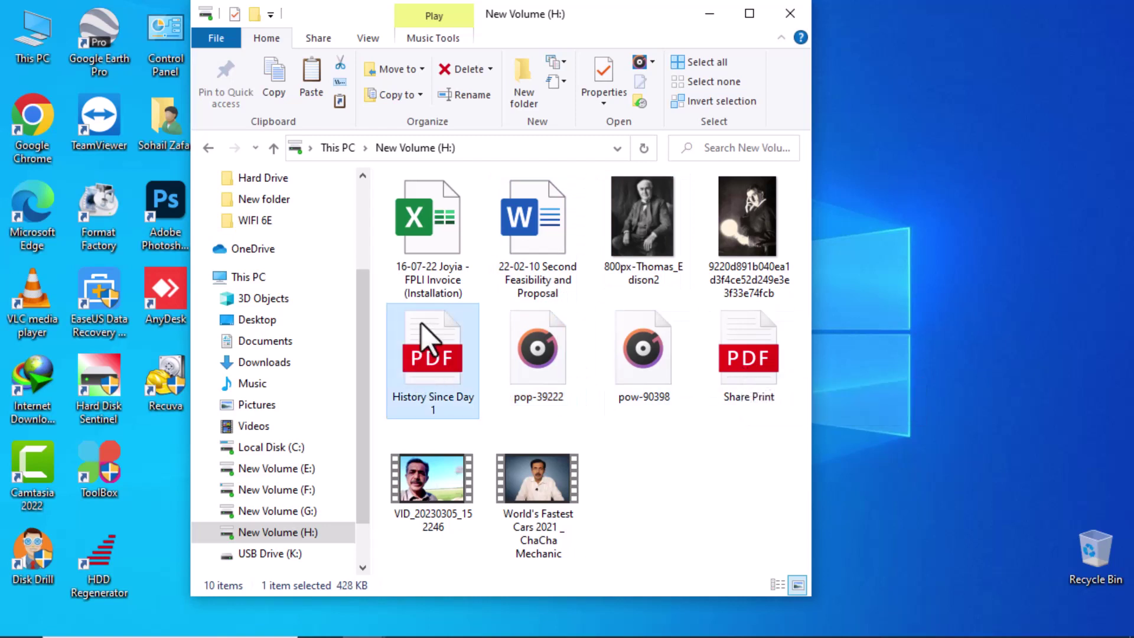
pyautogui.click(426, 246)
pyautogui.click(542, 235)
pyautogui.click(678, 232)
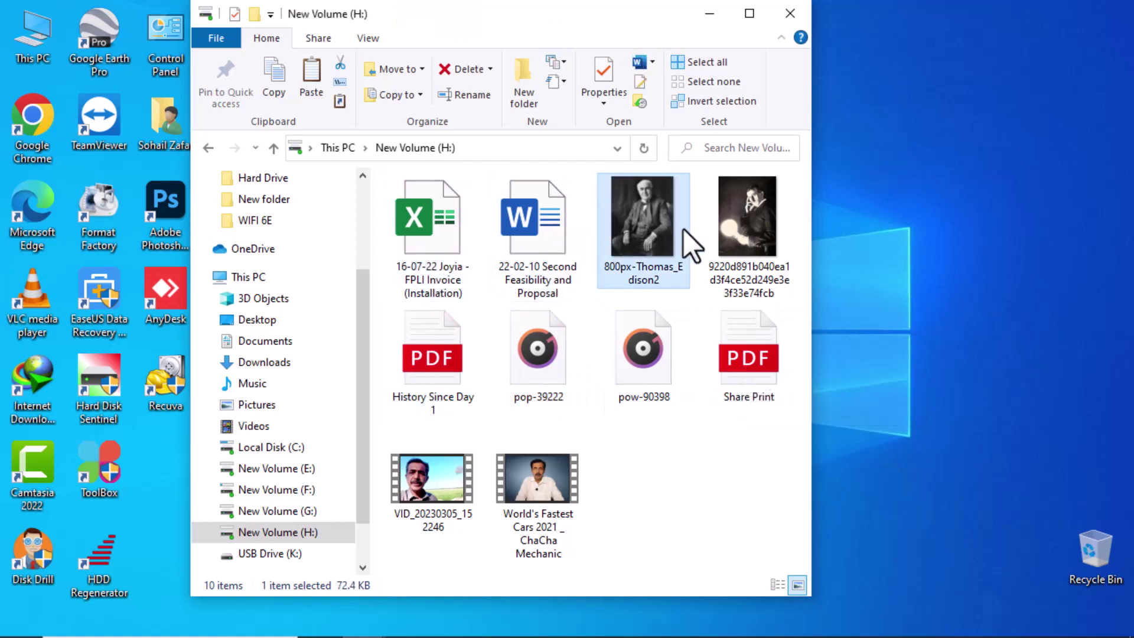
# View the two recovered pictures in the photo viewer, starting with the 9220d891 image, then close it and minimize File Explorer
pyautogui.click(749, 223)
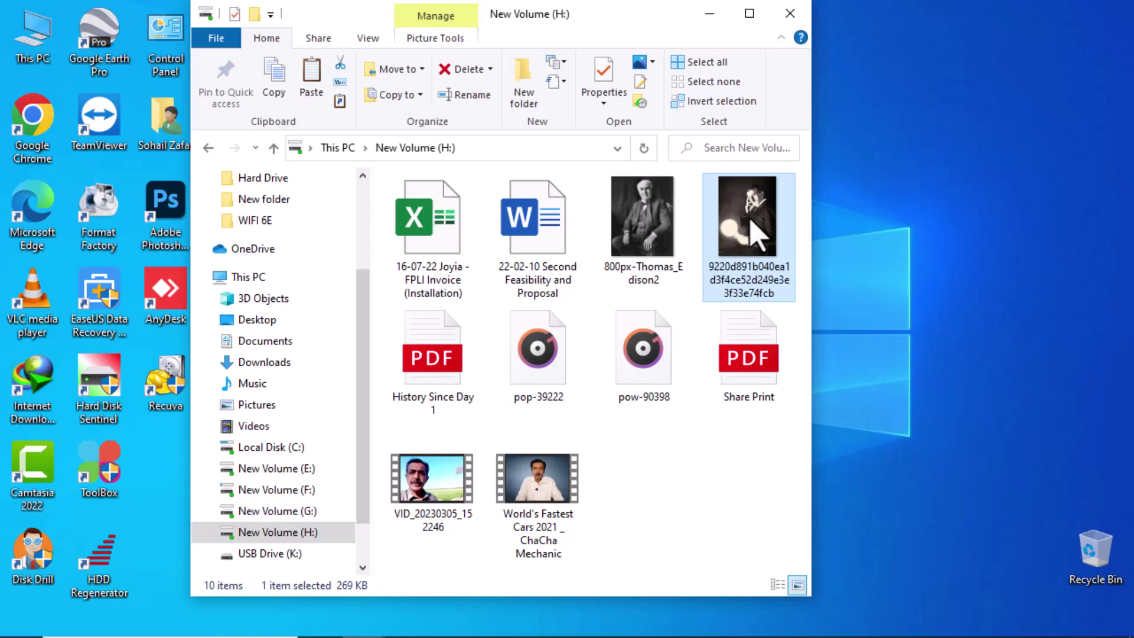
pyautogui.doubleClick(750, 222)
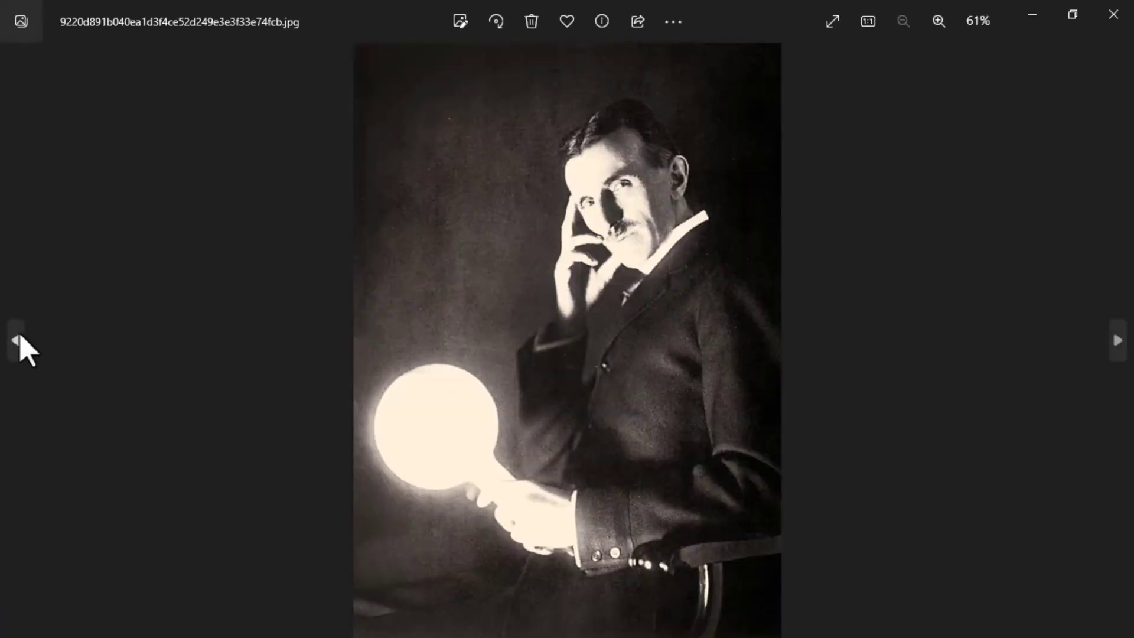
pyautogui.click(12, 345)
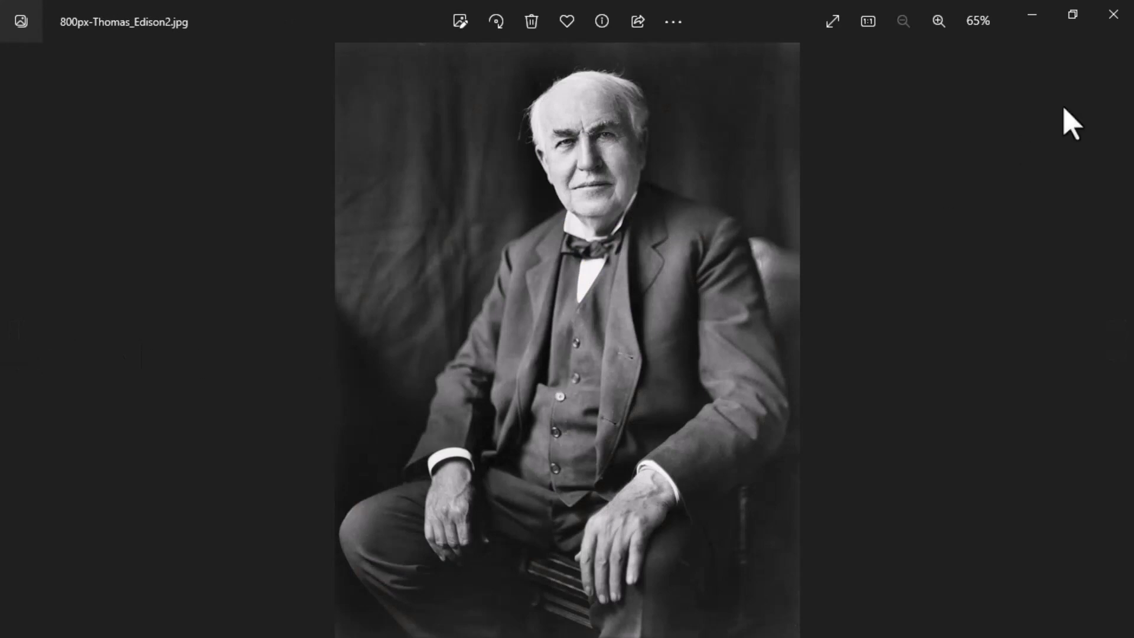
pyautogui.click(1112, 16)
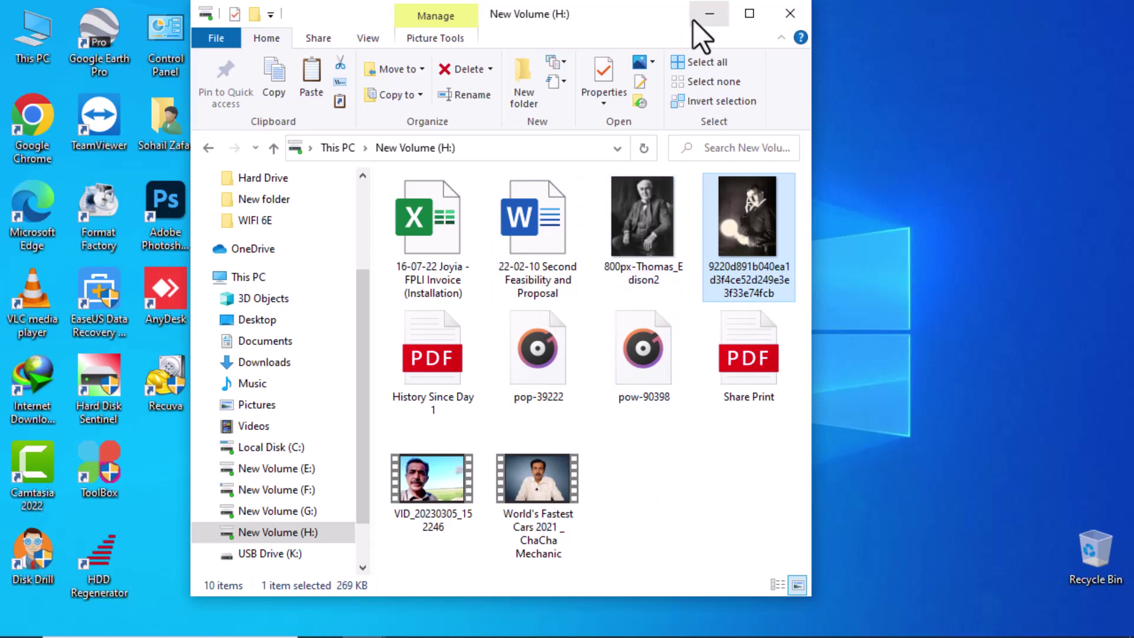
pyautogui.click(709, 14)
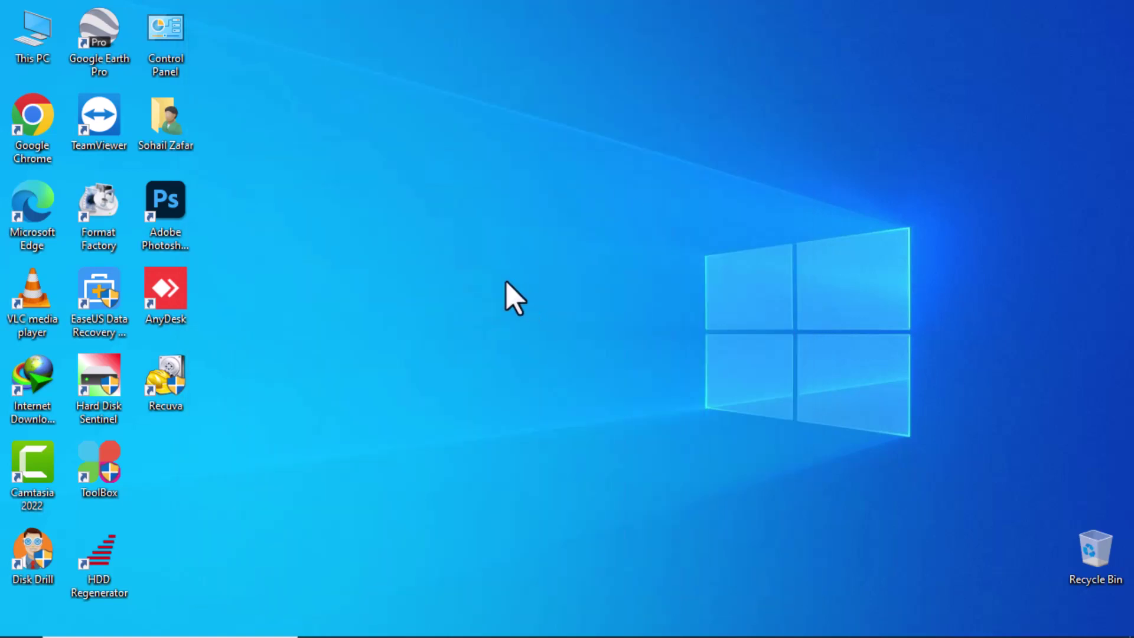